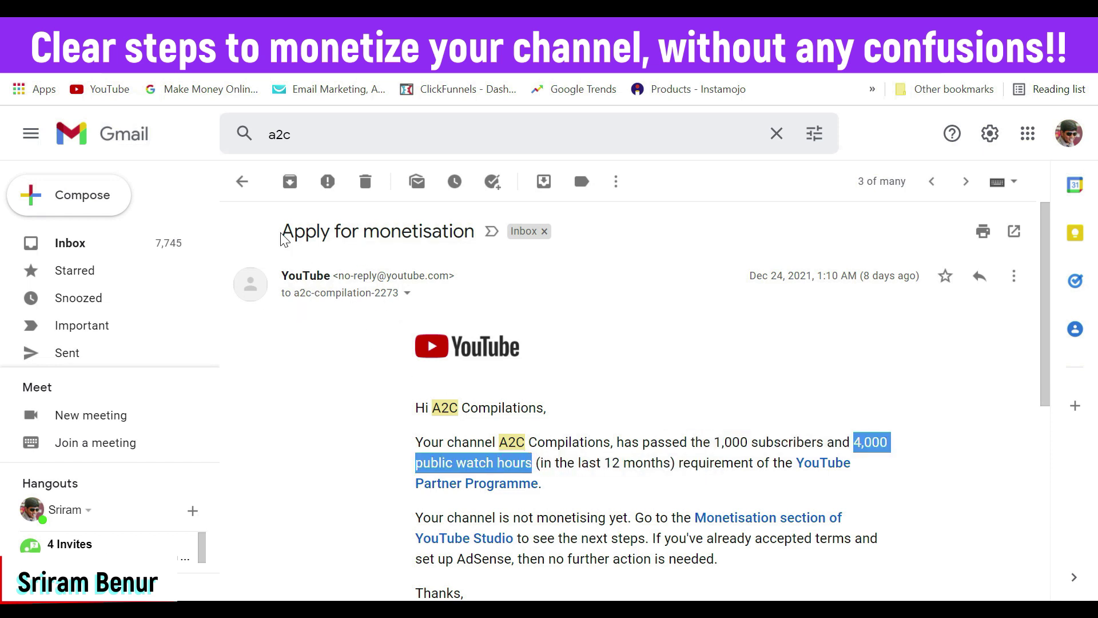
Switch from the monetisation email to YouTube Studio and open the channel's Monetisation page
{"action": "left_click", "coordinate": [631, 491]}
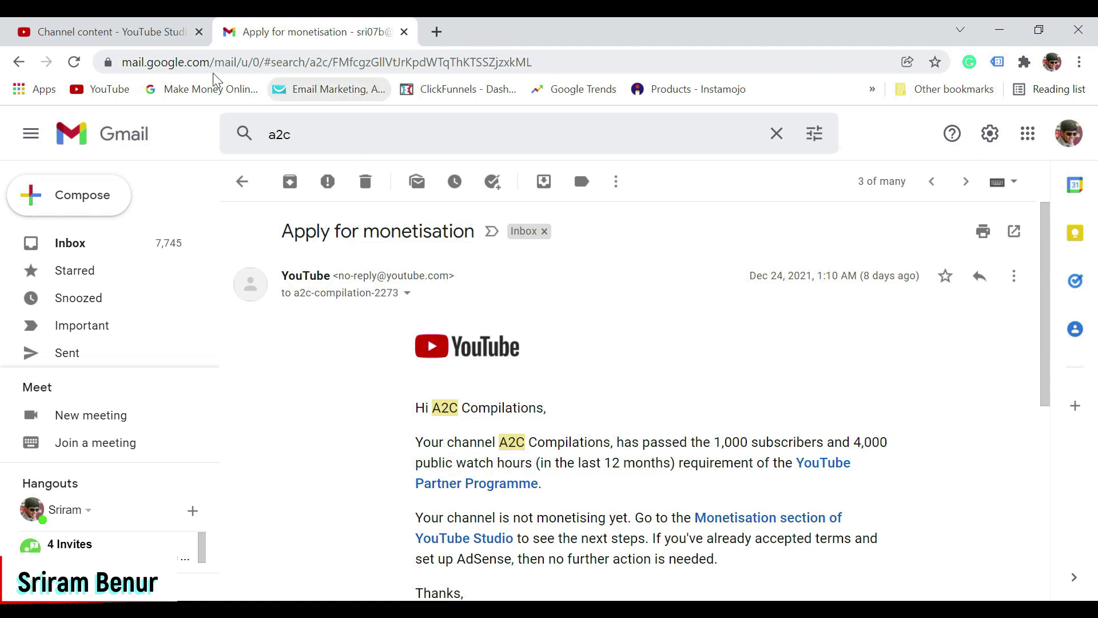
{"action": "left_click", "coordinate": [119, 33]}
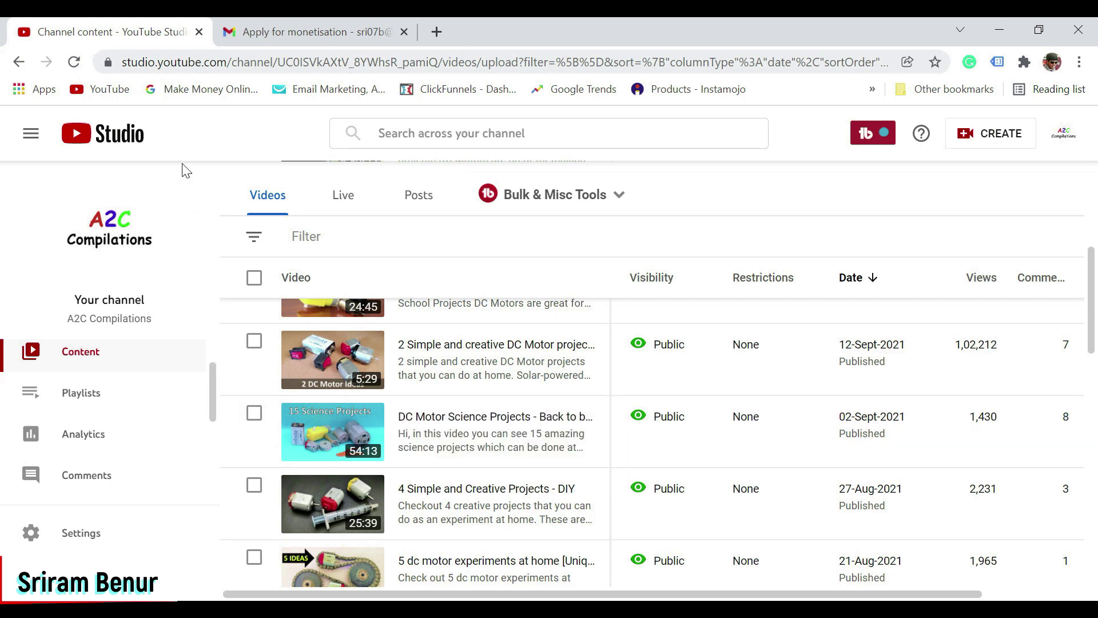
{"action": "left_click_drag", "start_coordinate": [211, 370], "coordinate": [210, 437]}
{"action": "left_click", "coordinate": [130, 457]}
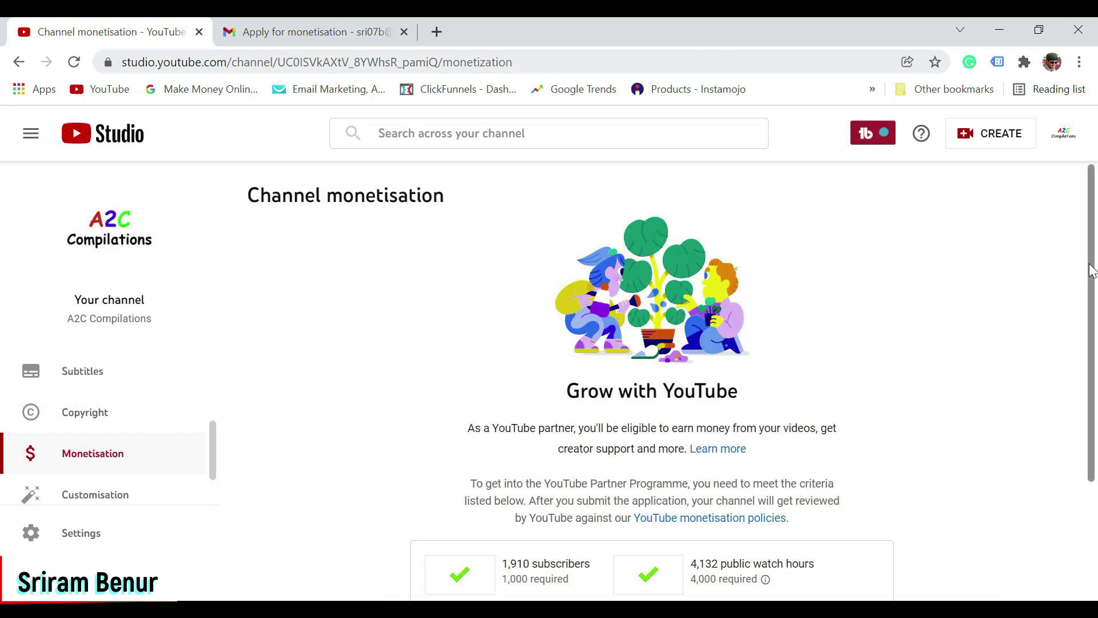
Check the subscriber and watch-hour requirements and apply for the YouTube Partner Programme
{"action": "scroll", "coordinate": [1095, 412], "scroll_direction": "down", "scroll_amount": 3}
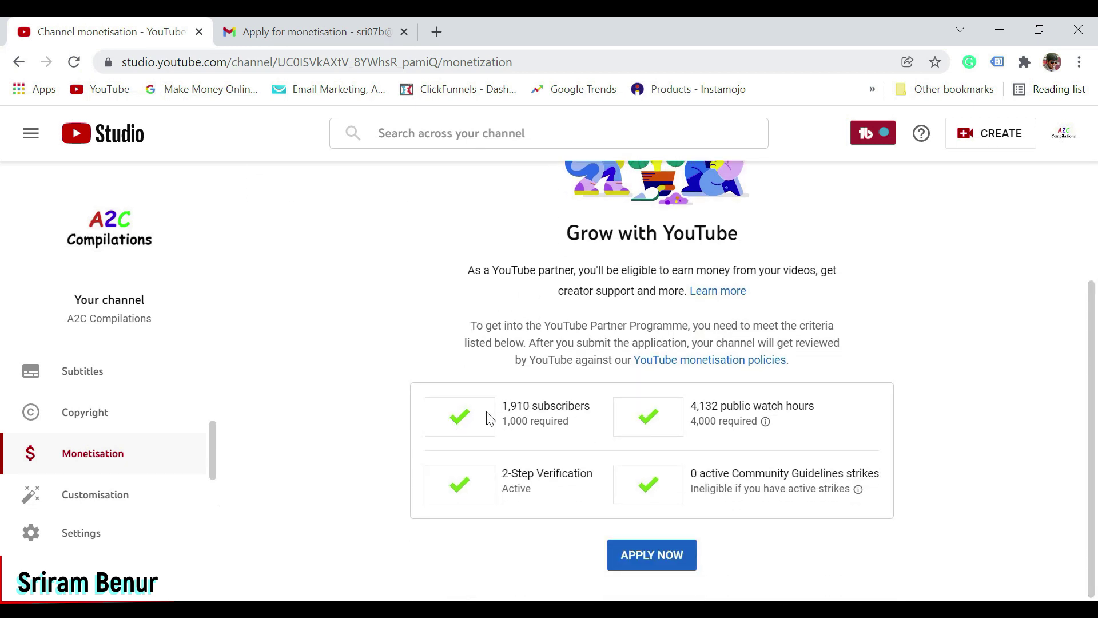
{"action": "left_click_drag", "start_coordinate": [572, 422], "coordinate": [502, 414]}
{"action": "left_click_drag", "start_coordinate": [752, 424], "coordinate": [696, 426]}
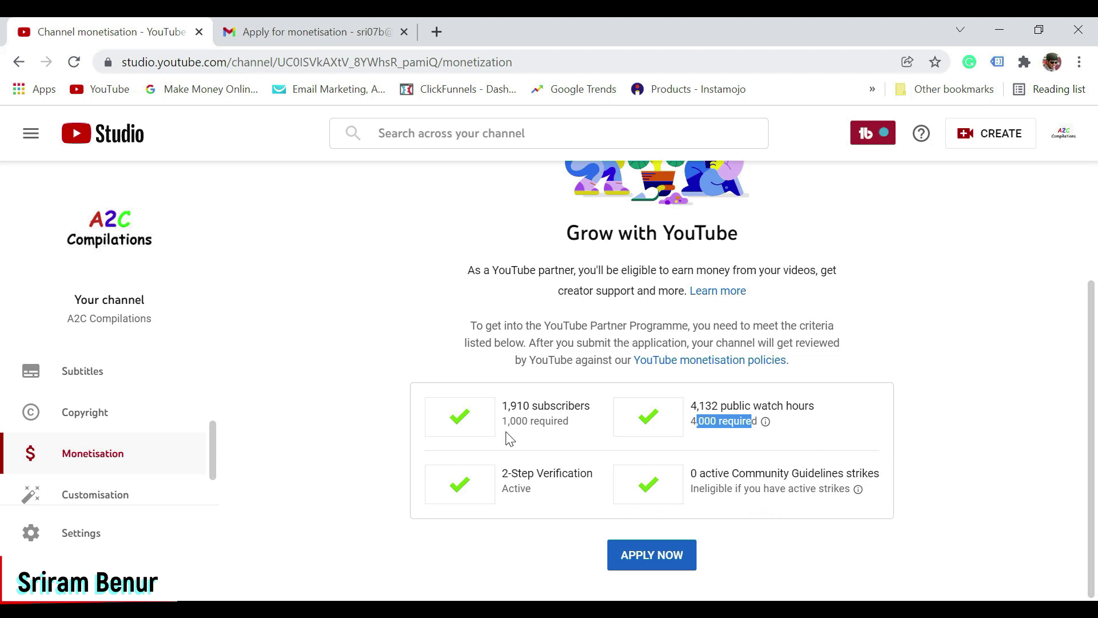
{"action": "left_click", "coordinate": [944, 408]}
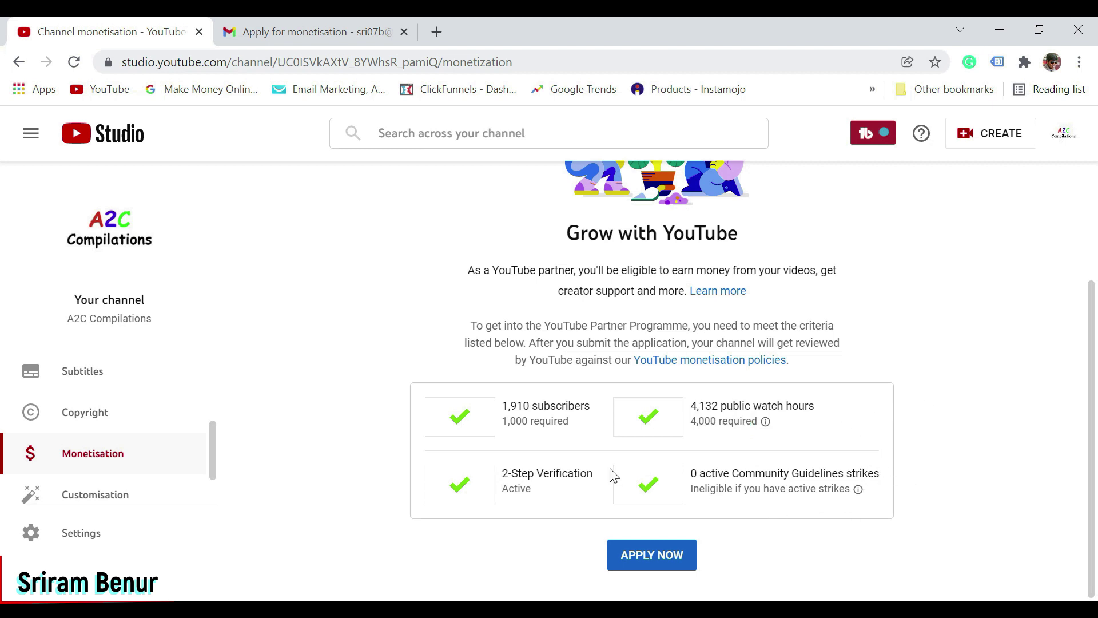
{"action": "left_click", "coordinate": [661, 557]}
{"action": "left_click_drag", "start_coordinate": [1090, 410], "coordinate": [1091, 273]}
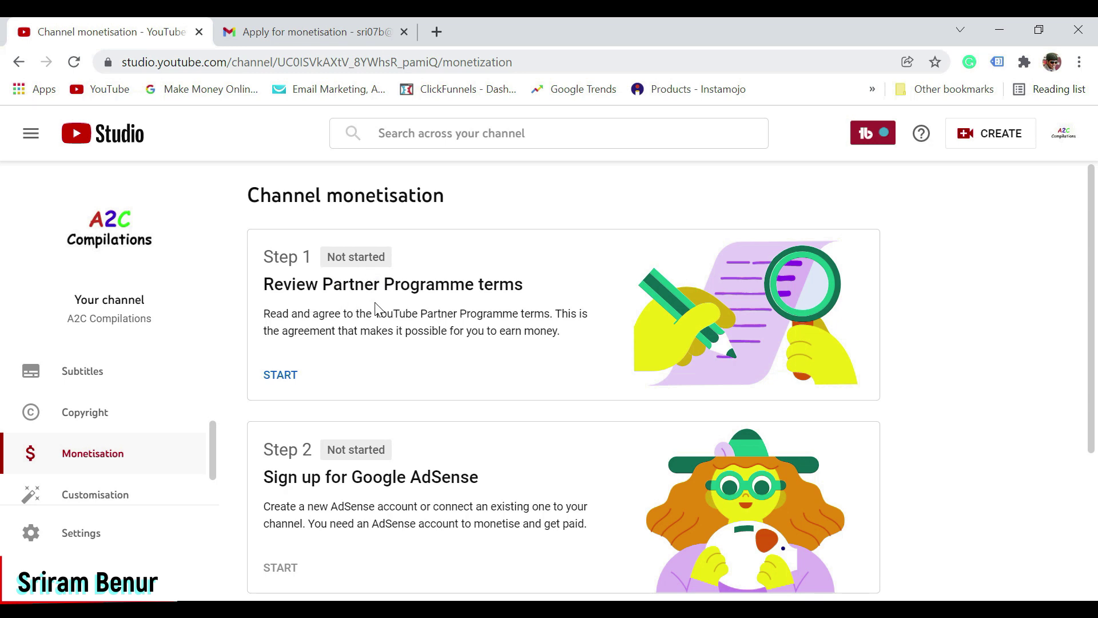
Start Step 1 and accept the YouTube Partner Programme terms, opting out of email updates, announcements and personalised tips
{"action": "left_click", "coordinate": [280, 377]}
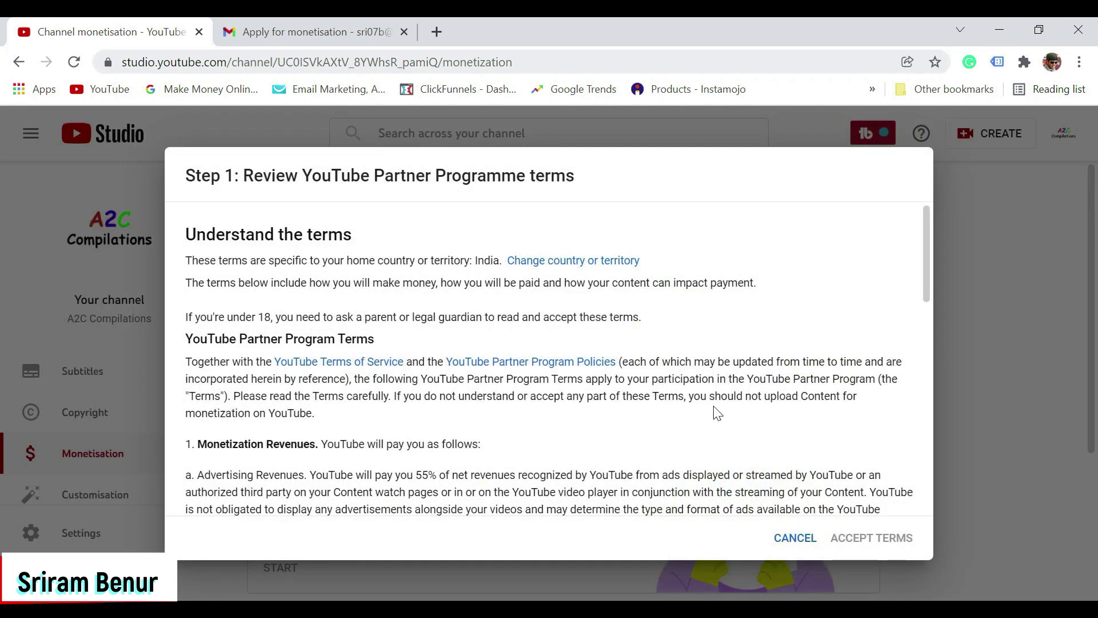
{"action": "left_click_drag", "start_coordinate": [927, 268], "coordinate": [935, 478]}
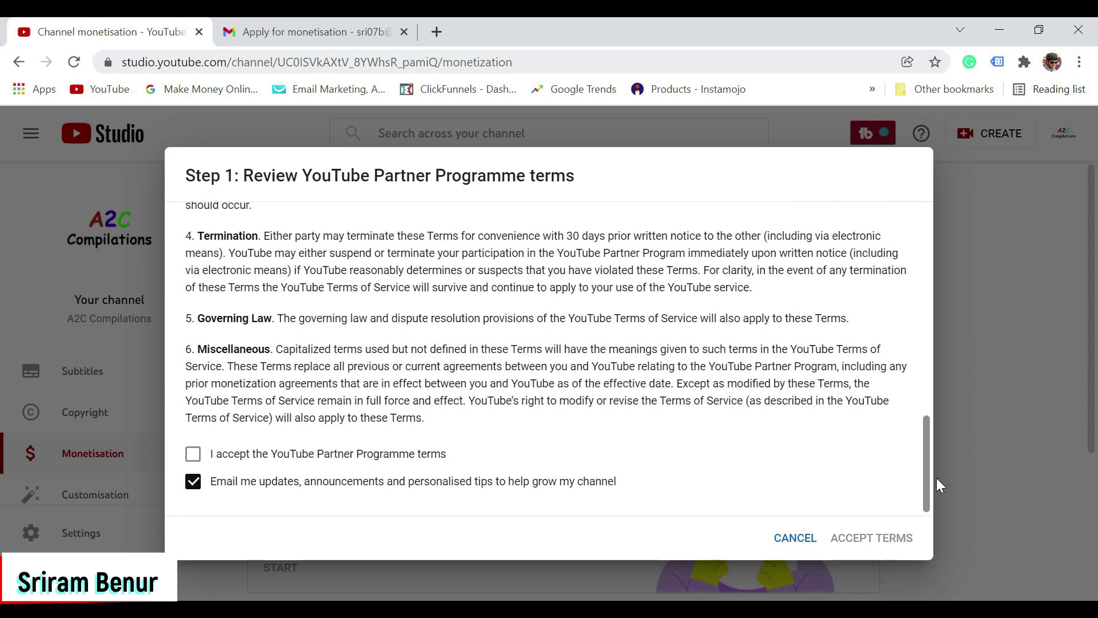
{"action": "left_click", "coordinate": [194, 455]}
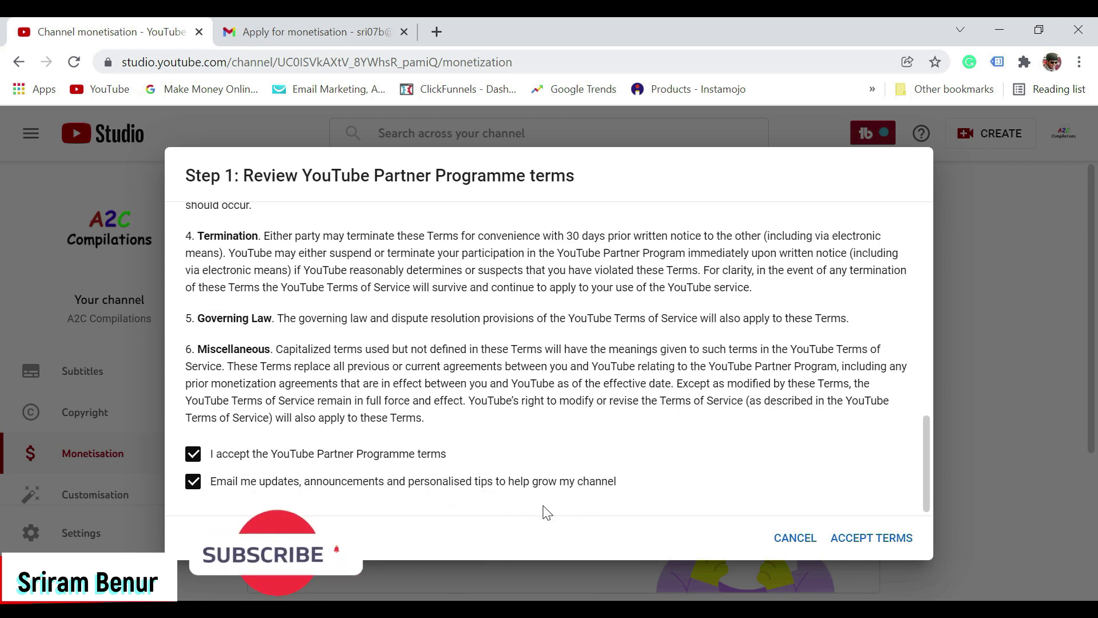
{"action": "left_click", "coordinate": [195, 485]}
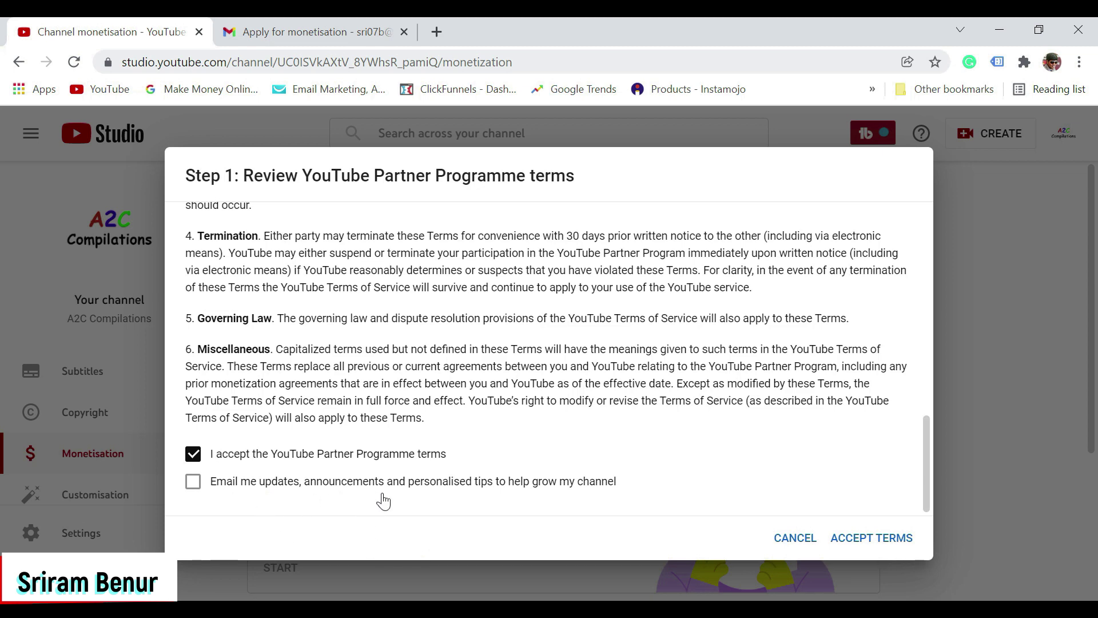
{"action": "left_click", "coordinate": [884, 543]}
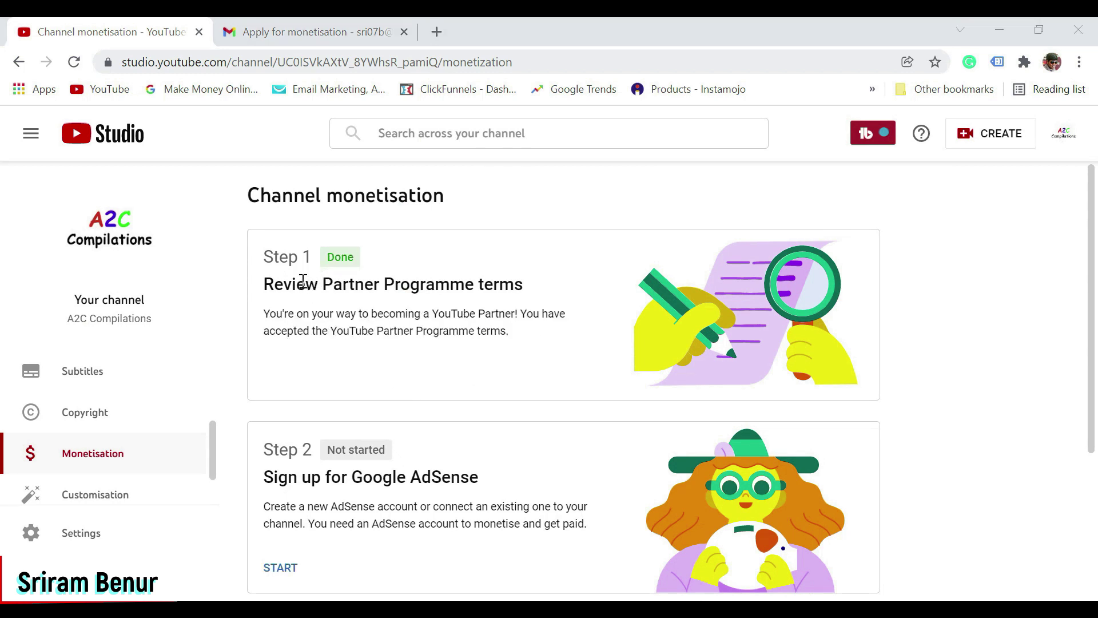
Start the Google AdSense sign-up in Step 2, answering "No, I don't have an existing account", and continue to AdSense
{"action": "left_click_drag", "start_coordinate": [1092, 305], "coordinate": [1035, 446]}
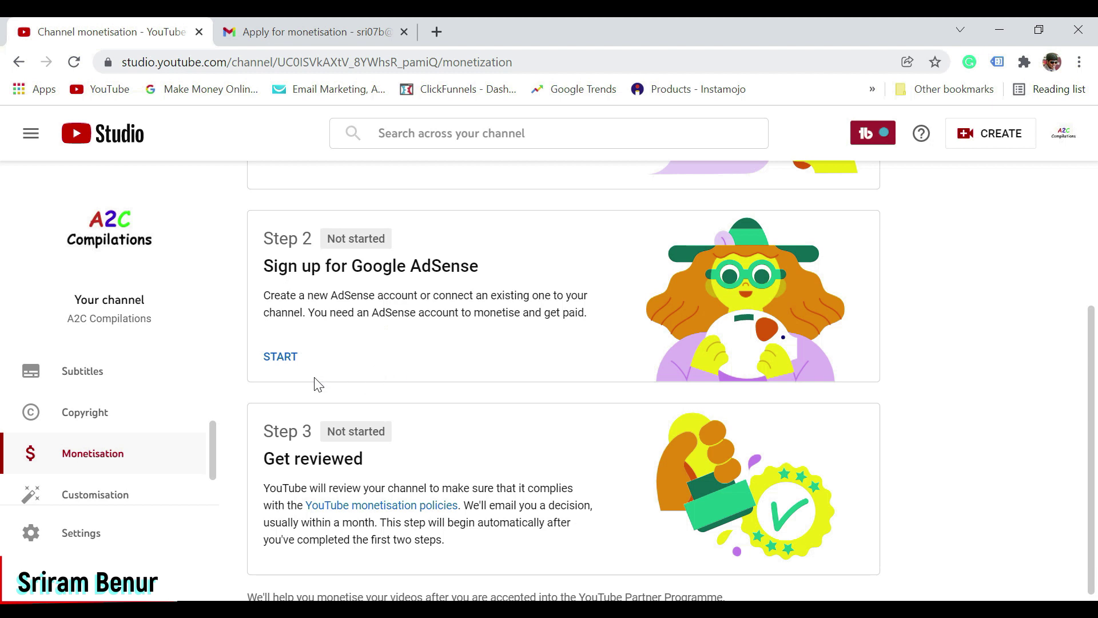
{"action": "left_click", "coordinate": [281, 358]}
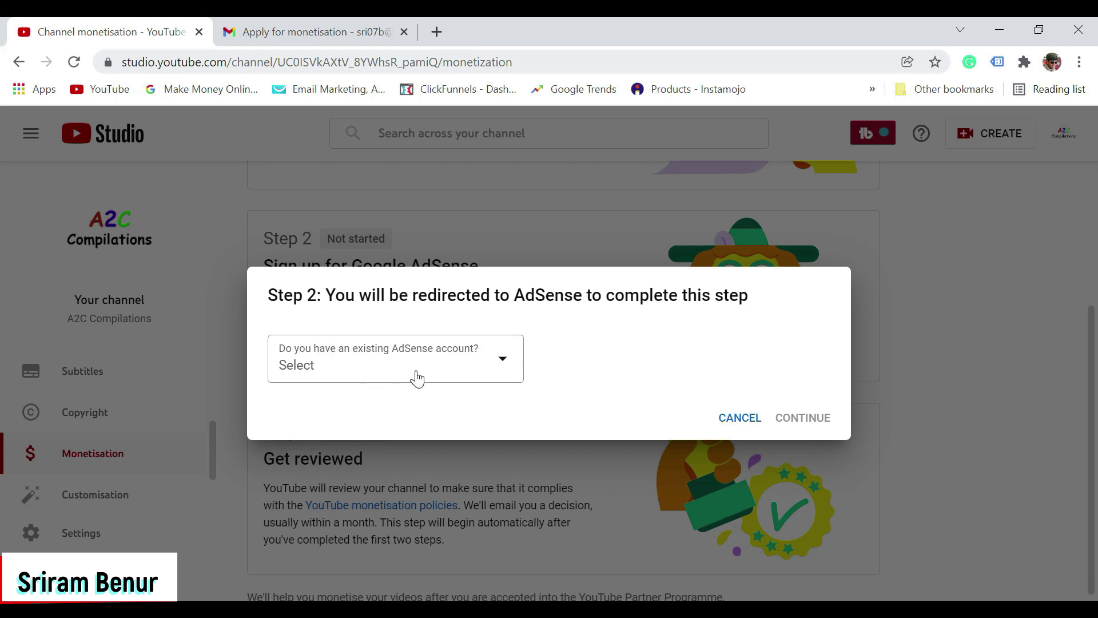
{"action": "left_click", "coordinate": [503, 364]}
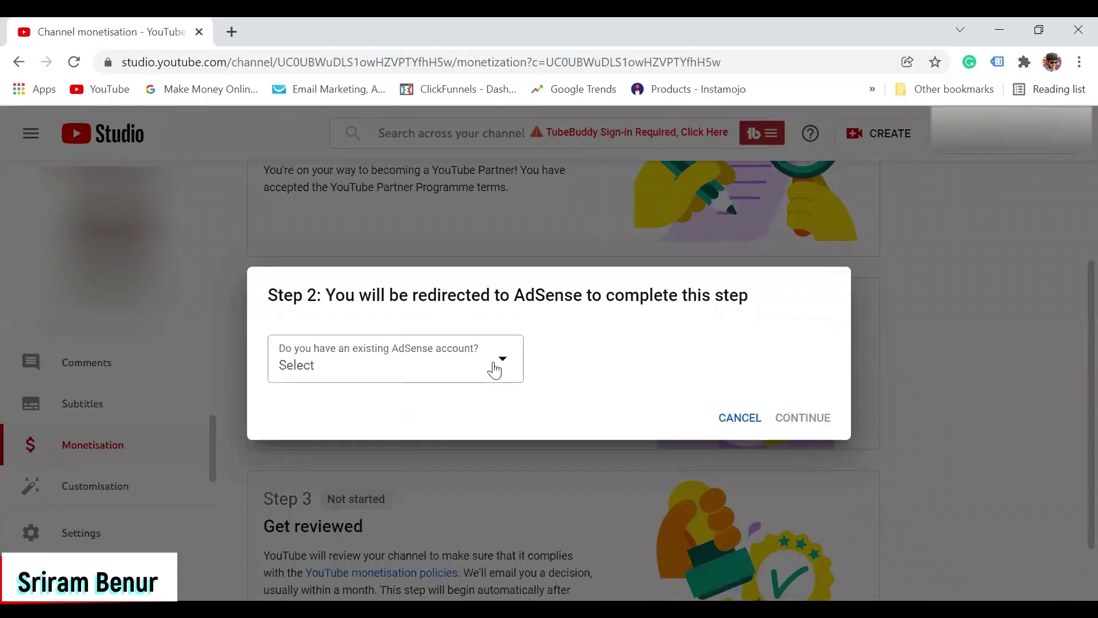
{"action": "left_click", "coordinate": [491, 369]}
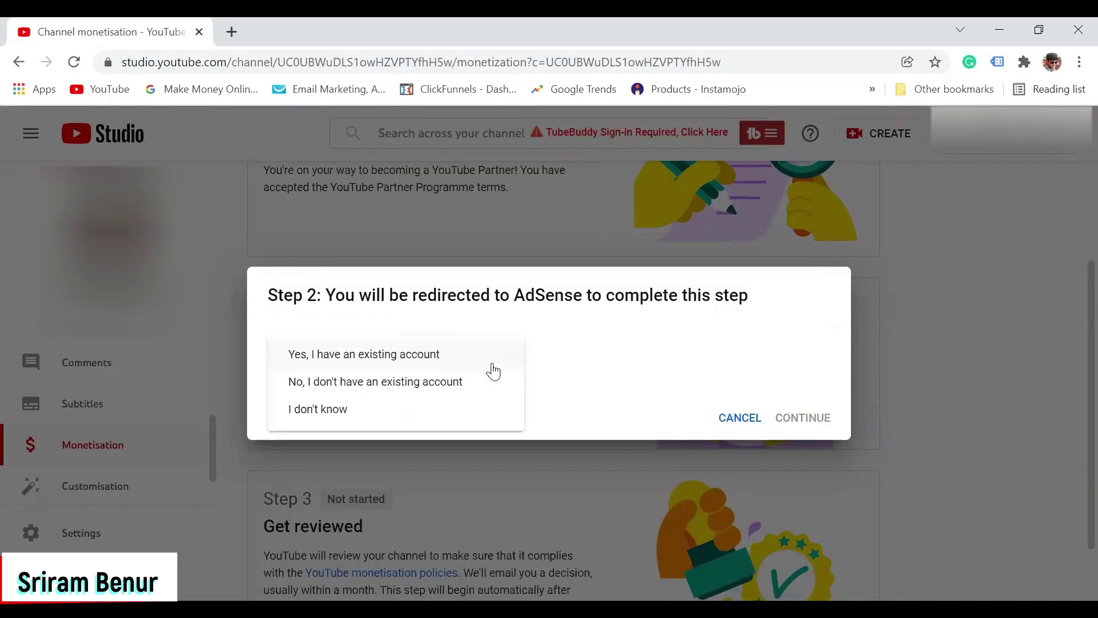
{"action": "left_click", "coordinate": [420, 383]}
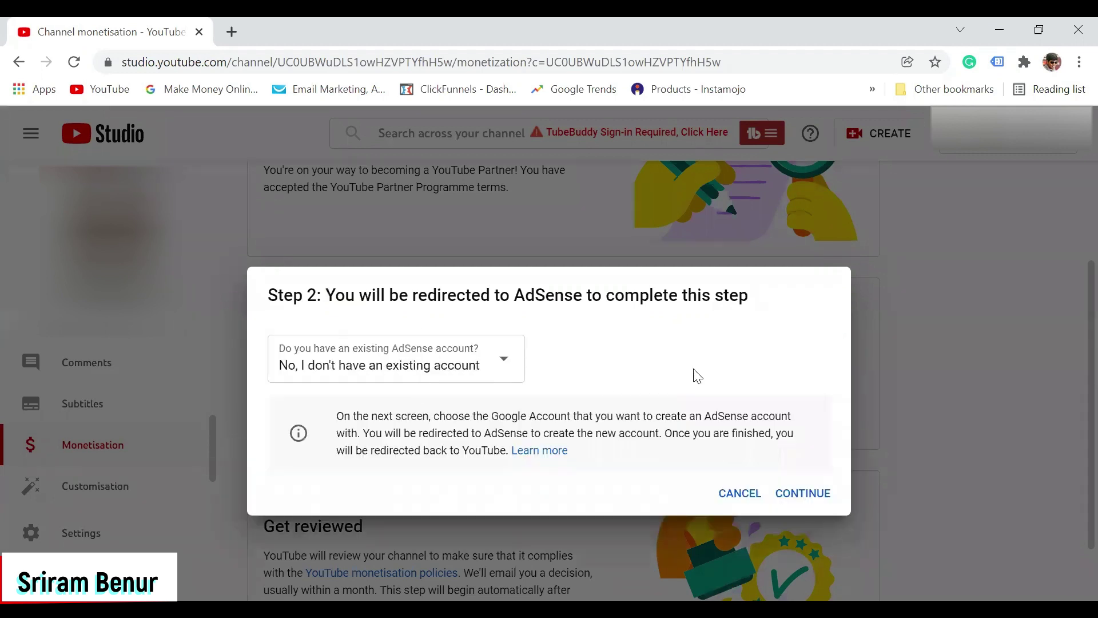
{"action": "left_click", "coordinate": [811, 498]}
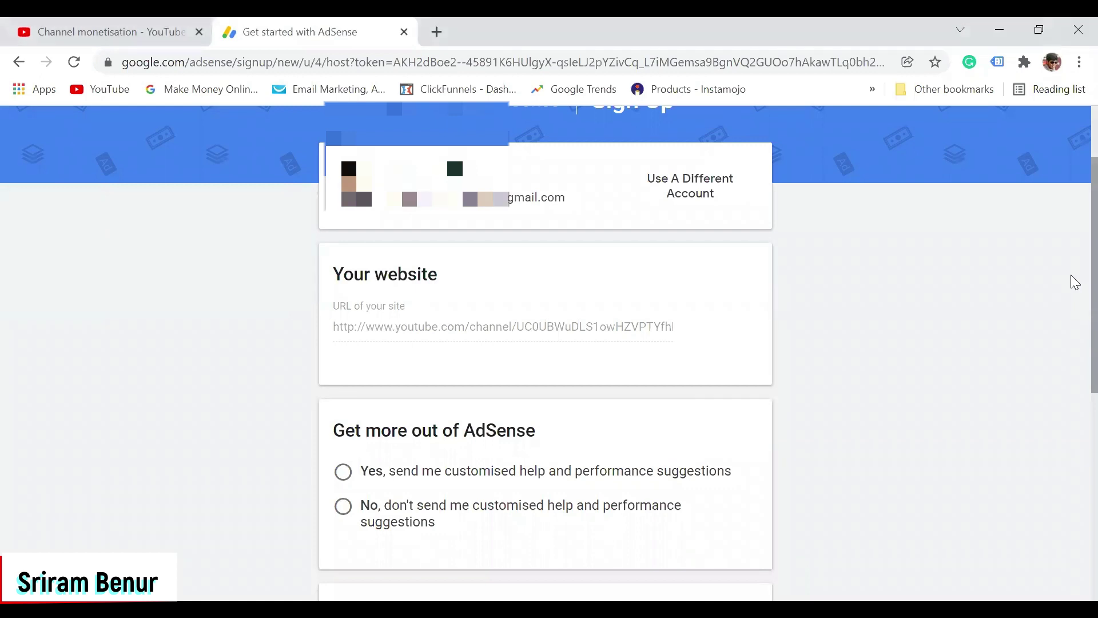
Decline customised help and performance suggestions in the AdSense sign-up form and set the country or territory to India
{"action": "scroll", "coordinate": [1072, 309], "scroll_direction": "down", "scroll_amount": 4}
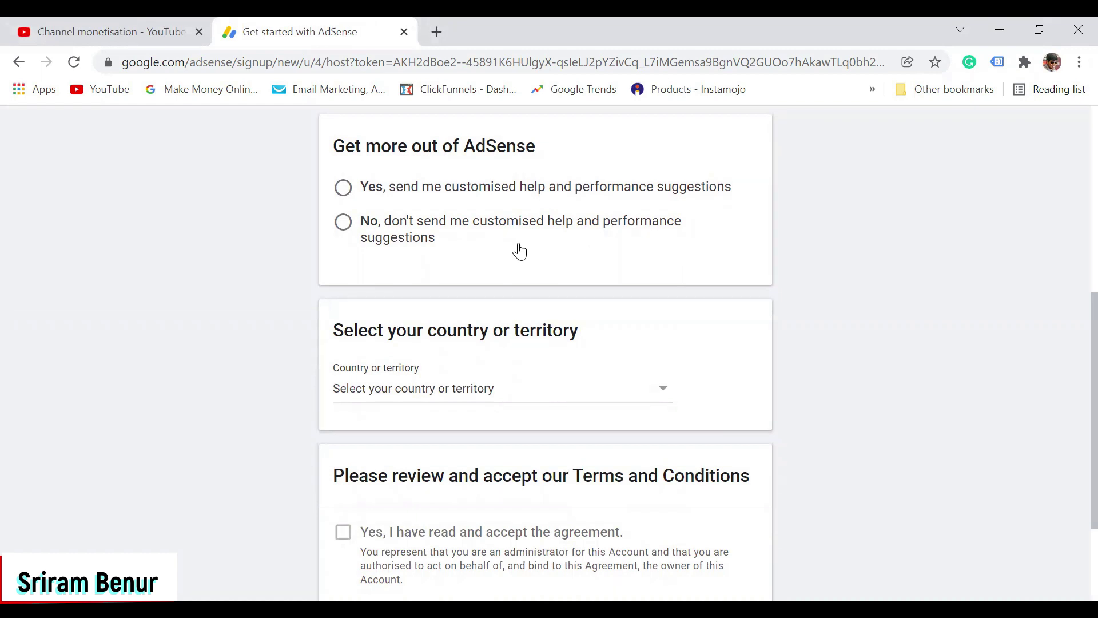
{"action": "left_click", "coordinate": [342, 231]}
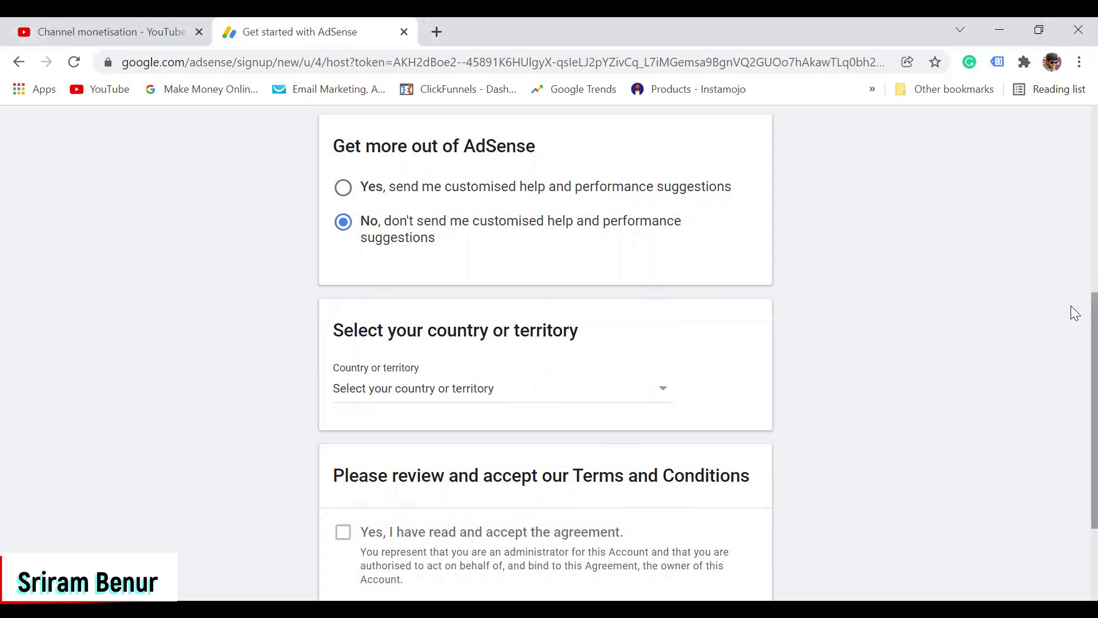
{"action": "scroll", "coordinate": [1074, 313], "scroll_direction": "down", "scroll_amount": 2}
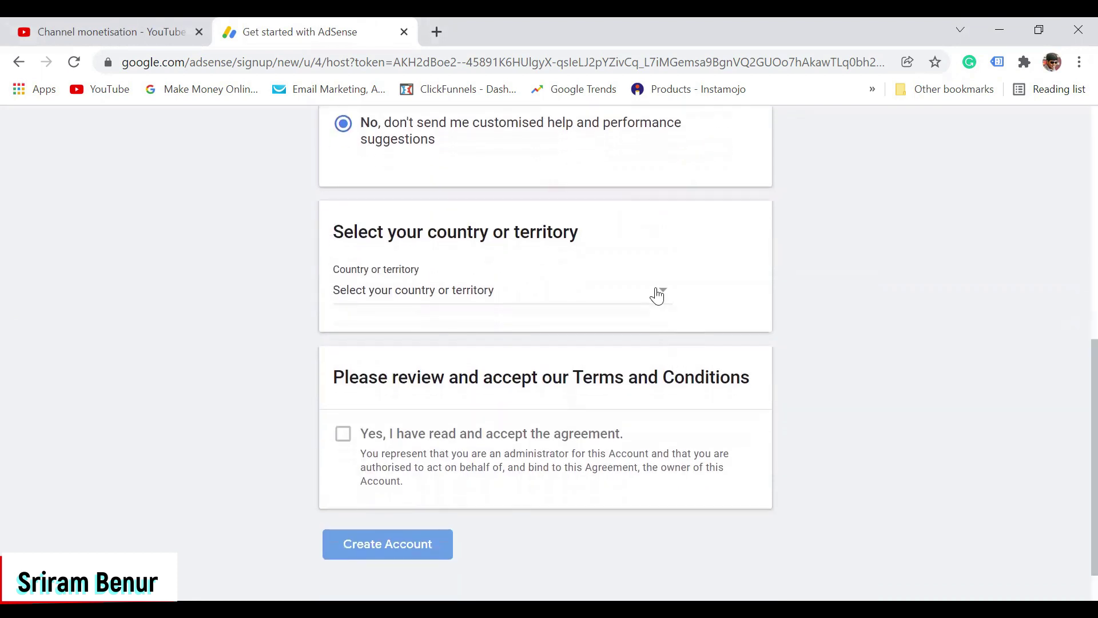
{"action": "left_click", "coordinate": [659, 292]}
{"action": "scroll", "coordinate": [660, 299], "scroll_direction": "down", "scroll_amount": 20}
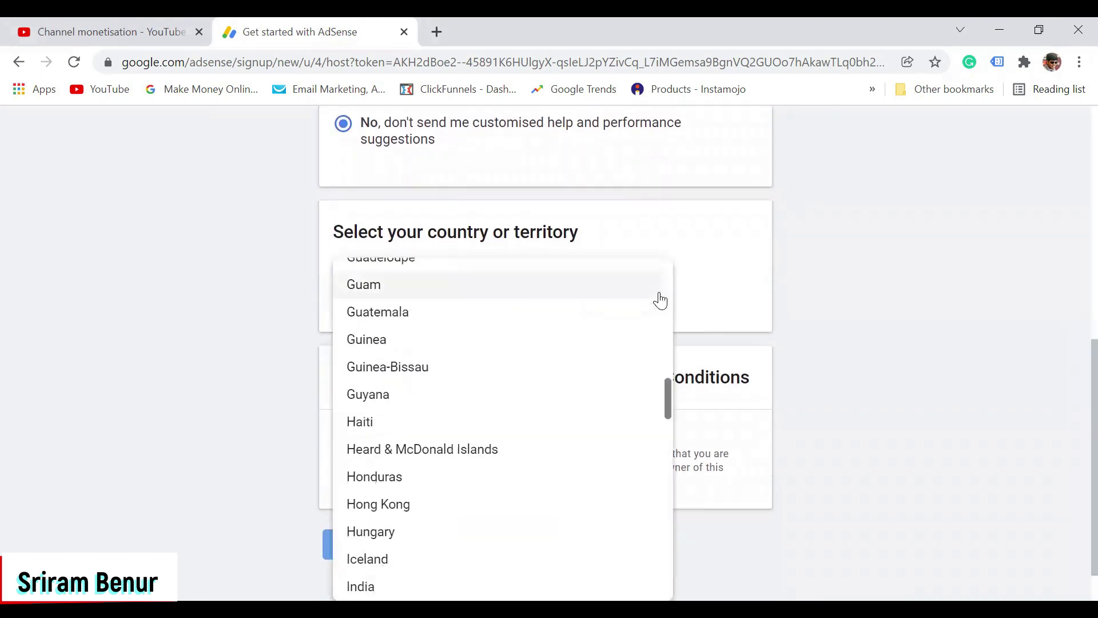
{"action": "left_click", "coordinate": [435, 586]}
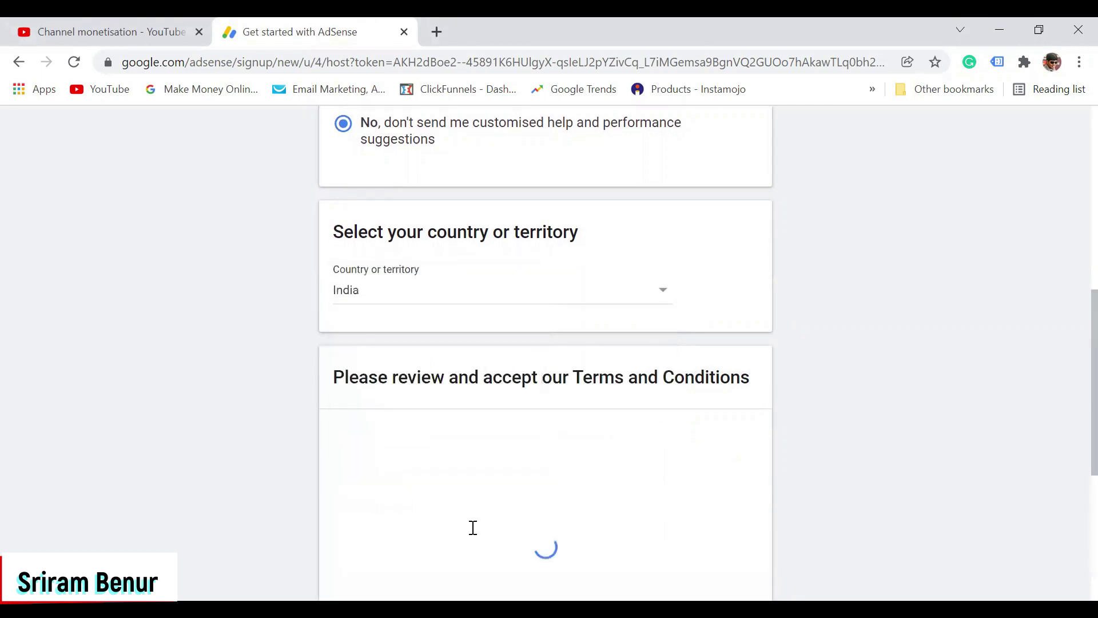
Accept the Google AdSense Online Terms of Service agreement and create the account
{"action": "scroll", "coordinate": [1071, 406], "scroll_direction": "down", "scroll_amount": 4}
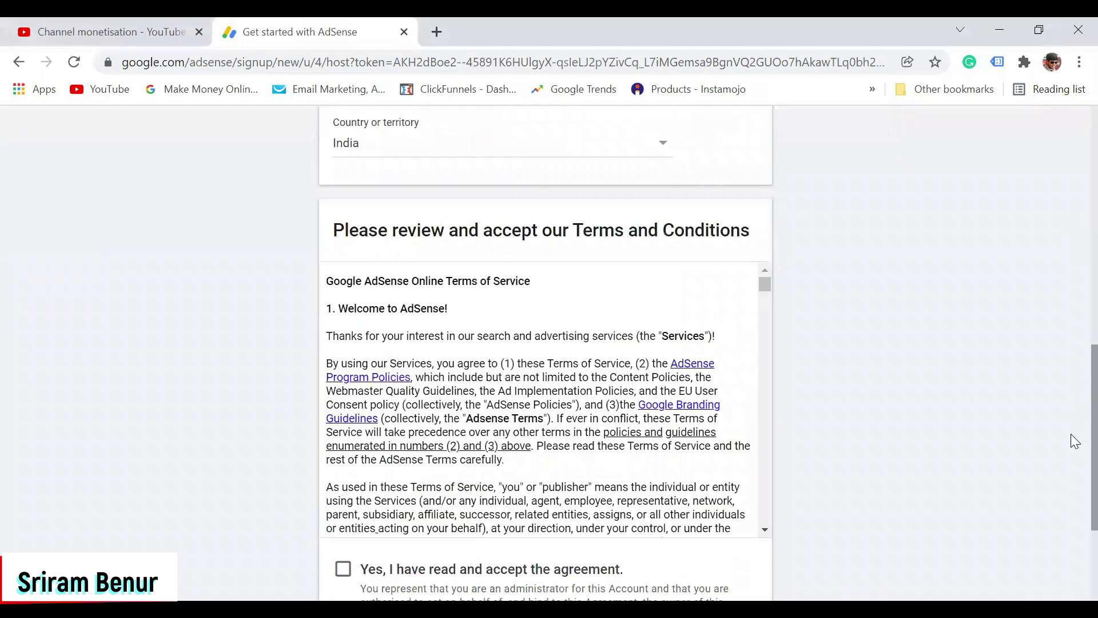
{"action": "scroll", "coordinate": [1070, 457], "scroll_direction": "down", "scroll_amount": 2}
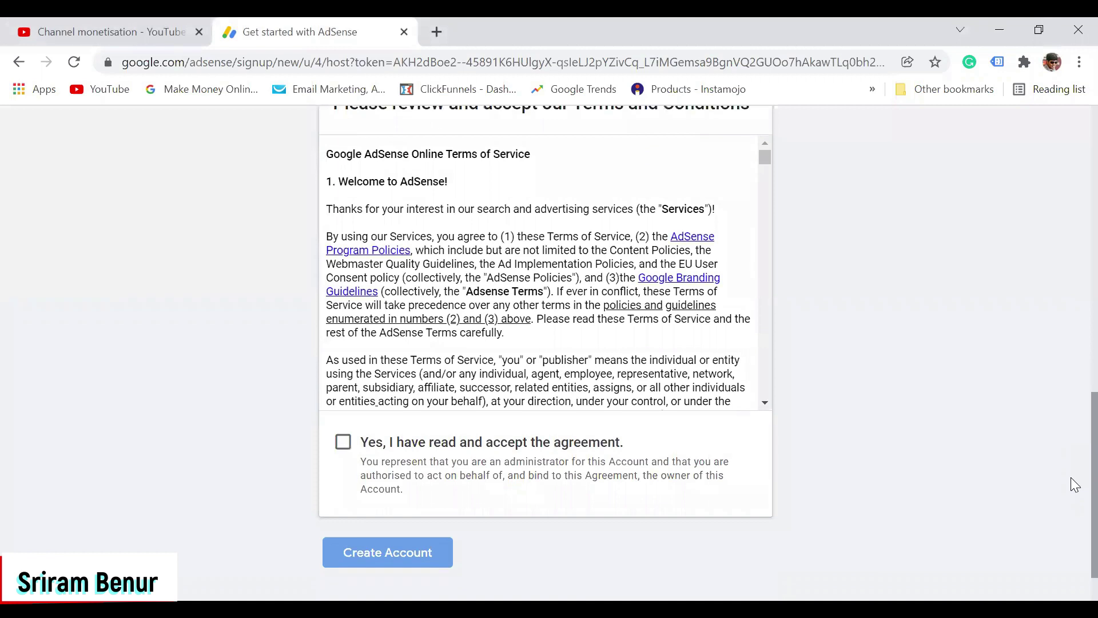
{"action": "left_click", "coordinate": [342, 396]}
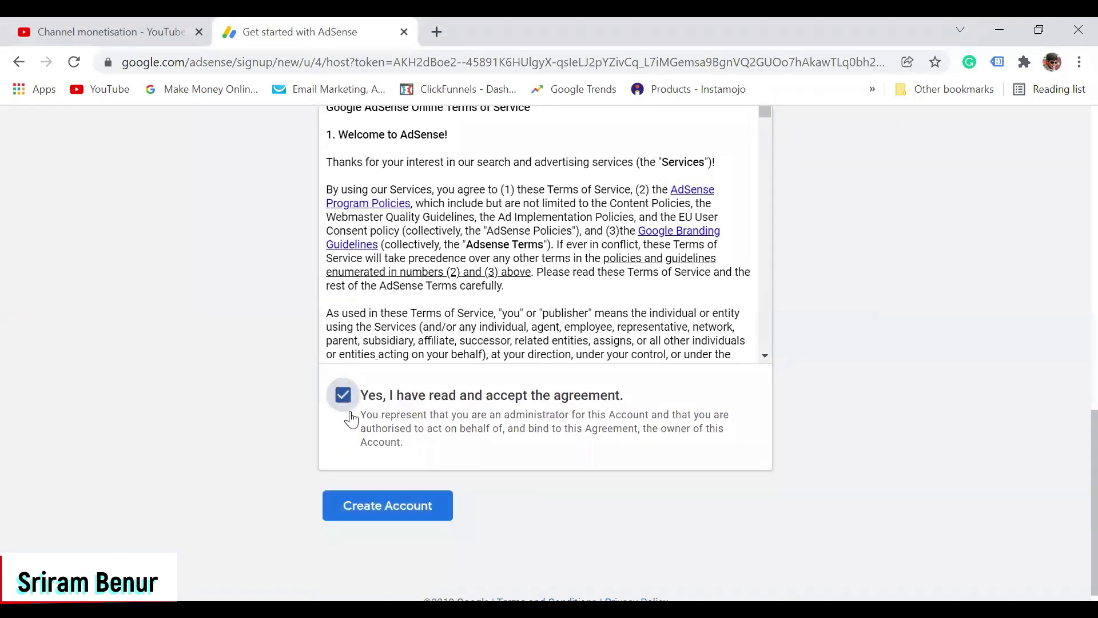
{"action": "left_click", "coordinate": [402, 517]}
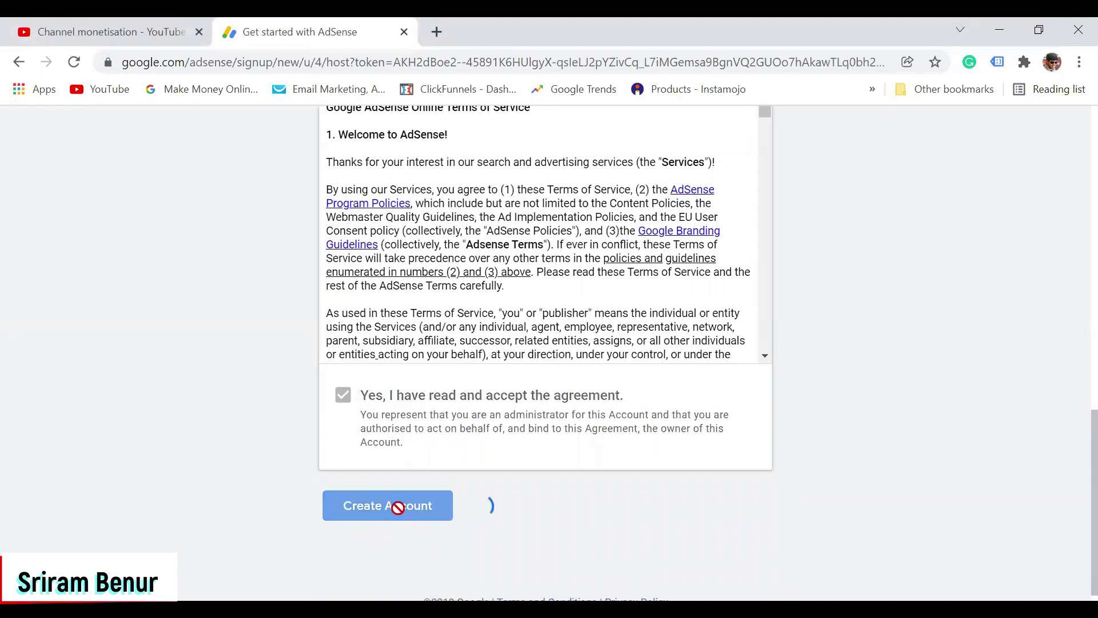
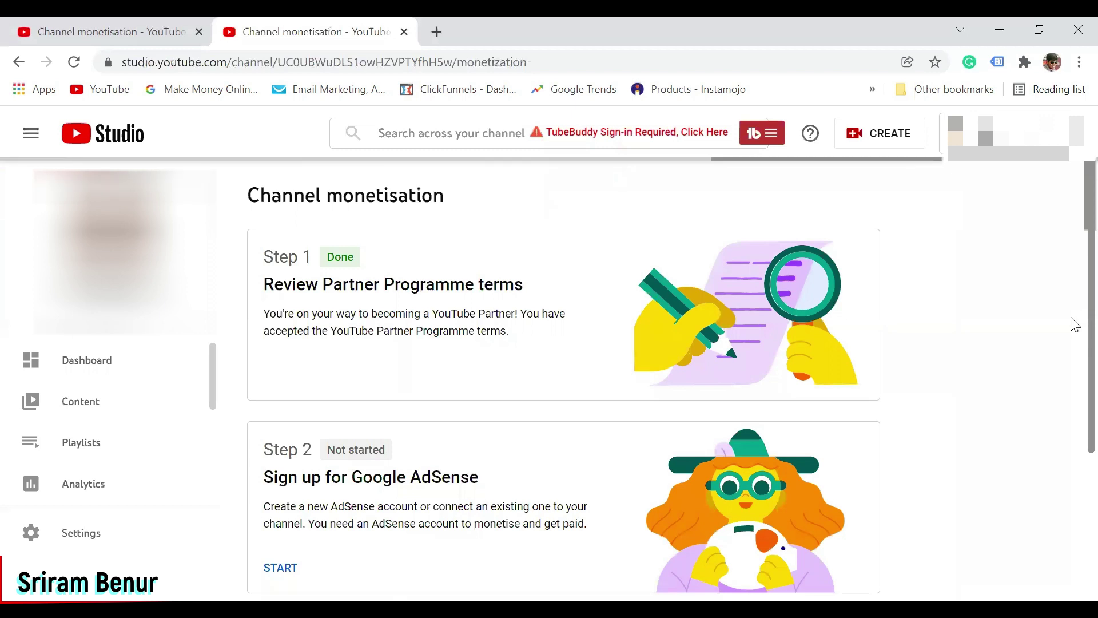
Examine the status of the AdSense sign-up and channel review steps, including the stated review time
{"action": "scroll", "coordinate": [1074, 327], "scroll_direction": "down", "scroll_amount": 4}
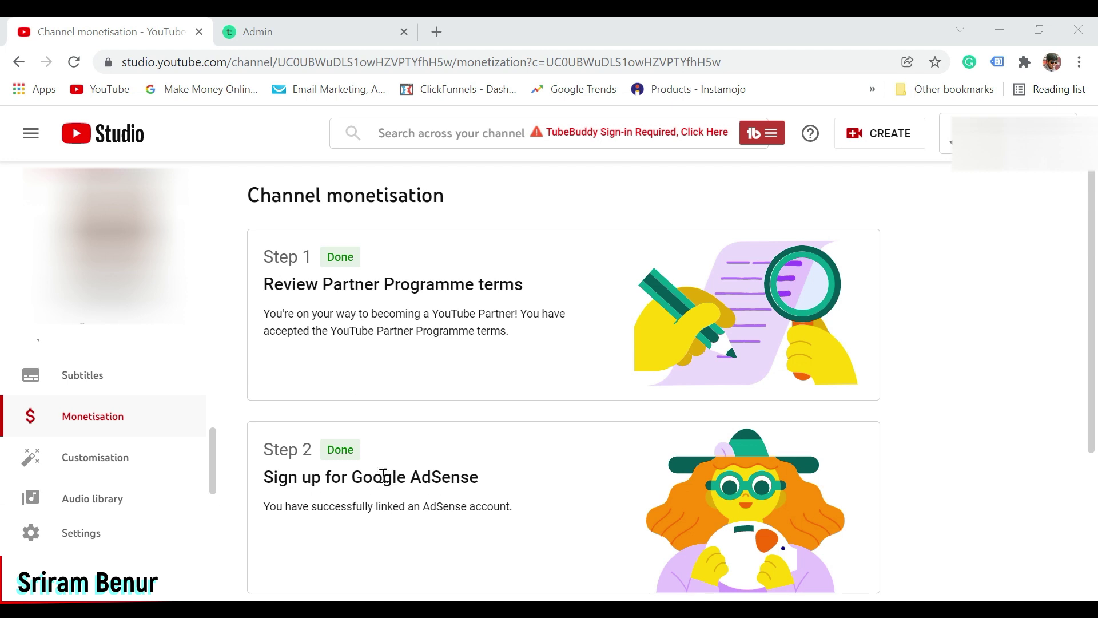
{"action": "double_click", "coordinate": [330, 447]}
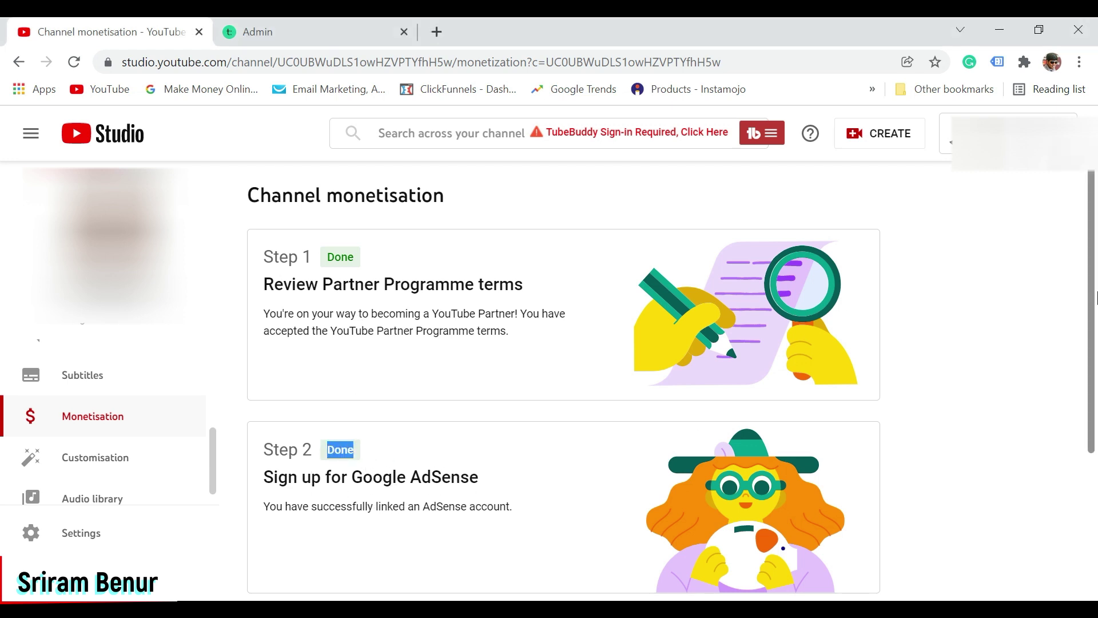
{"action": "scroll", "coordinate": [1096, 323], "scroll_direction": "down", "scroll_amount": 2}
{"action": "scroll", "coordinate": [1096, 323], "scroll_direction": "down", "scroll_amount": 3}
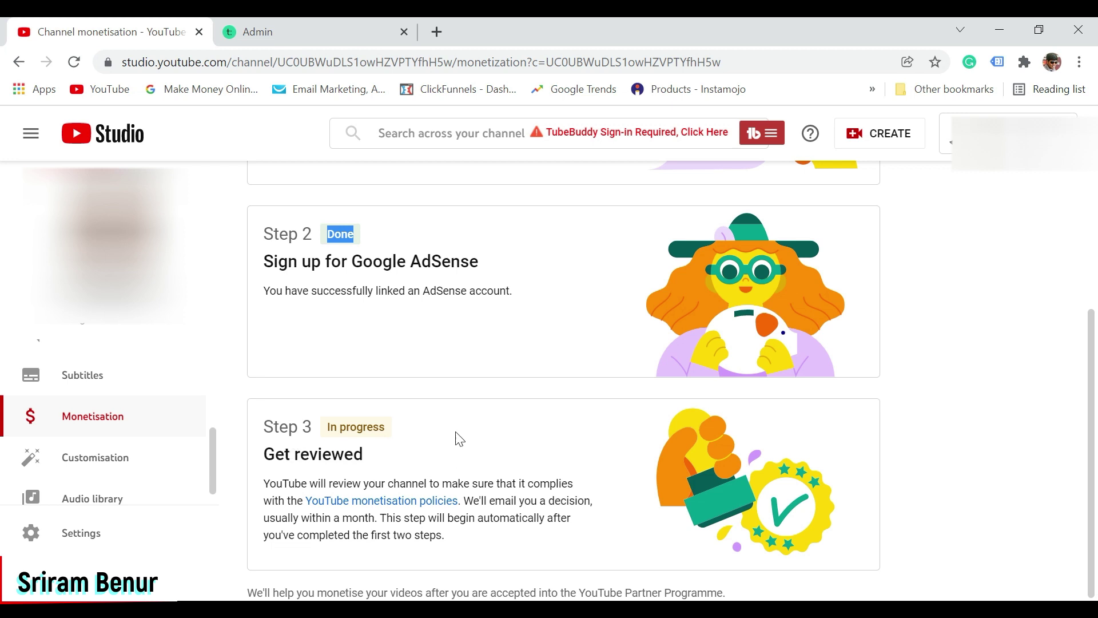
{"action": "left_click_drag", "start_coordinate": [404, 433], "coordinate": [325, 422]}
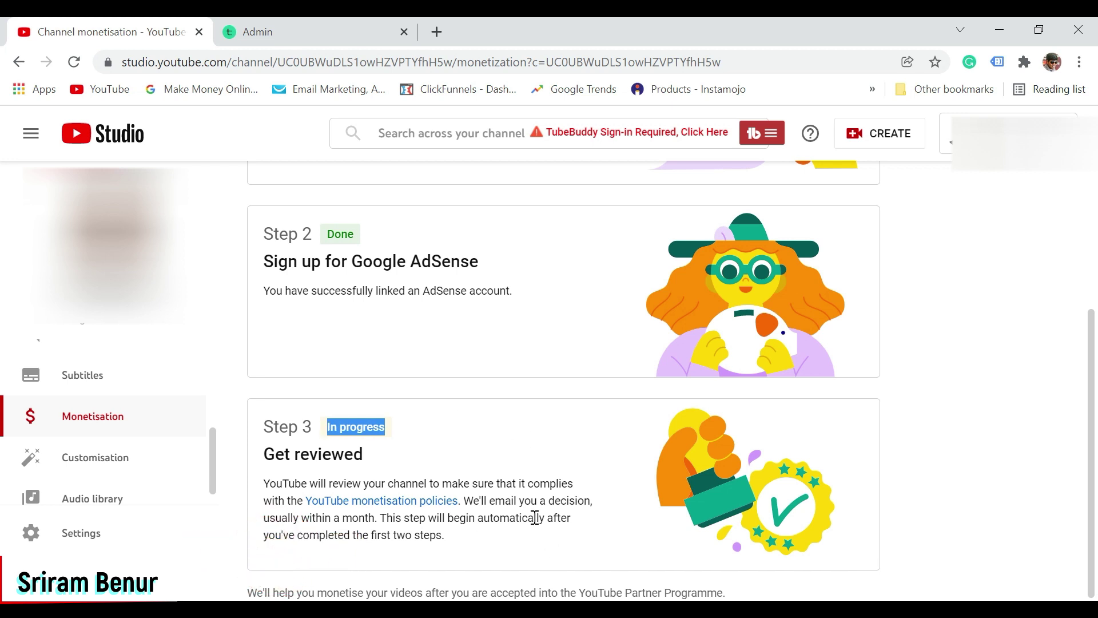
{"action": "left_click_drag", "start_coordinate": [370, 518], "coordinate": [301, 515]}
{"action": "left_click", "coordinate": [470, 540]}
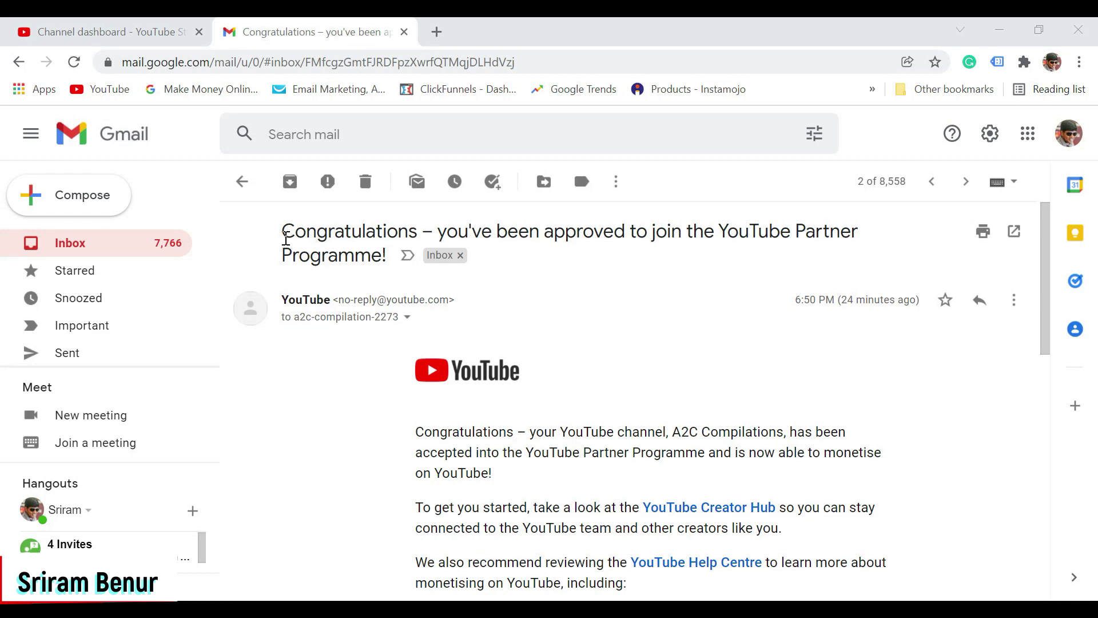
Read the subject of the Partner Programme decision email and switch back to the YouTube Studio channel dashboard
{"action": "left_click_drag", "start_coordinate": [284, 232], "coordinate": [390, 255]}
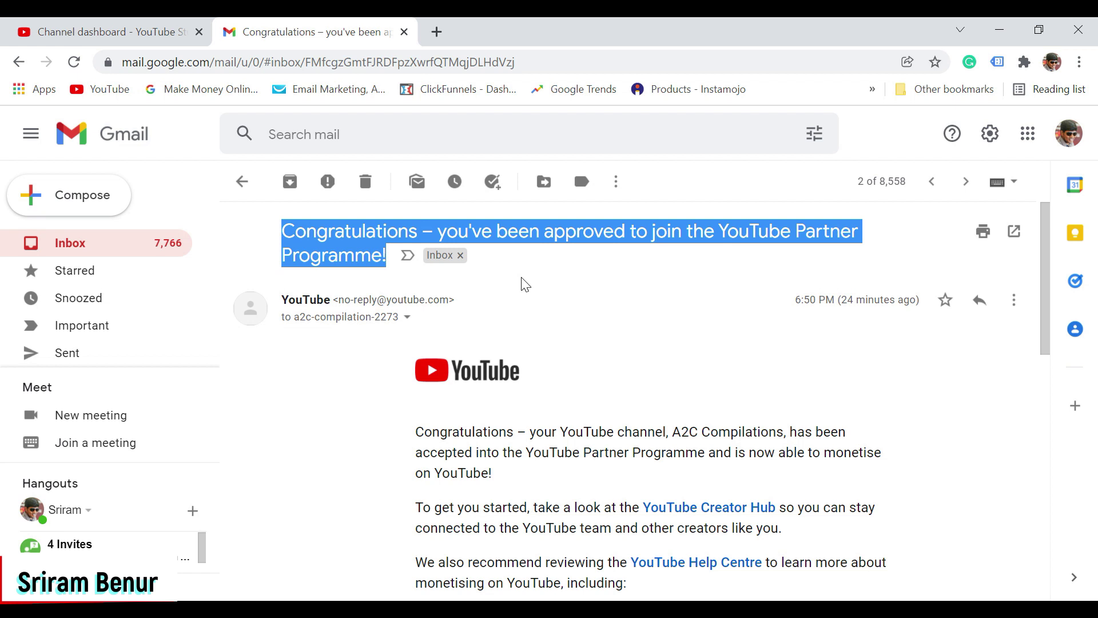
{"action": "left_click", "coordinate": [139, 38]}
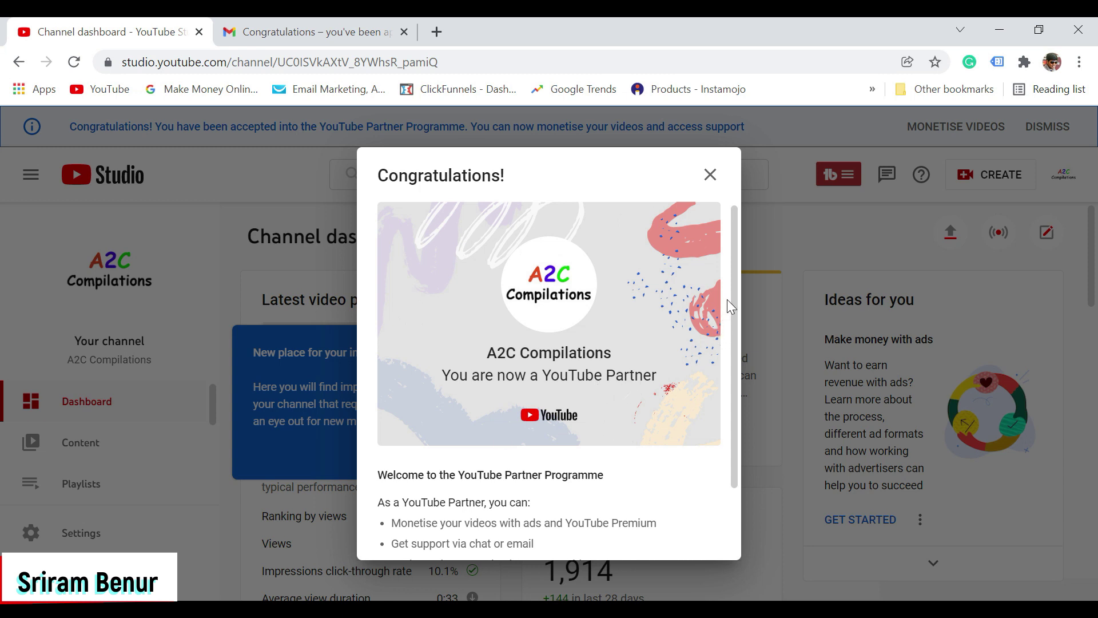
Read and close the Partner Programme welcome message, and choose to monetise all existing videos now in the monetisation preferences
{"action": "left_click_drag", "start_coordinate": [732, 300], "coordinate": [741, 387]}
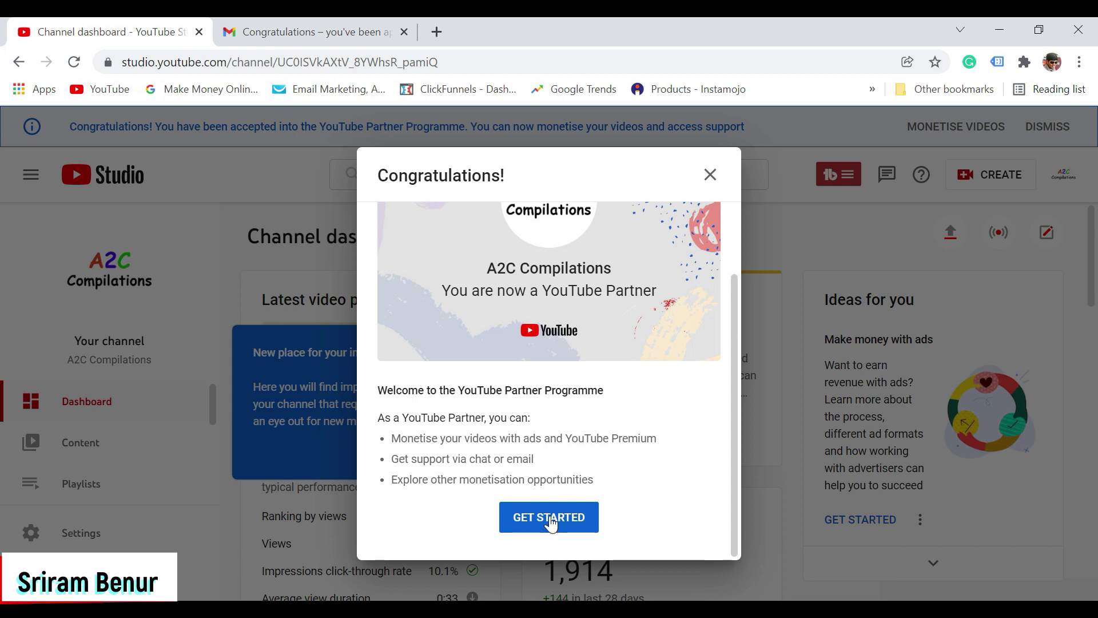
{"action": "left_click", "coordinate": [710, 175]}
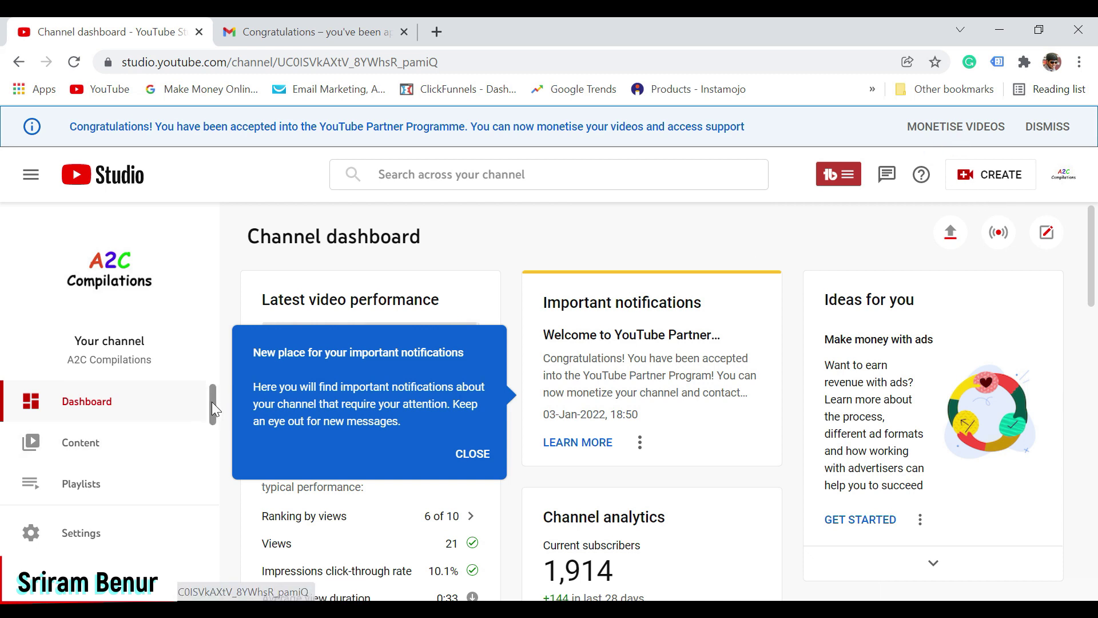
{"action": "scroll", "coordinate": [215, 410], "scroll_direction": "down", "scroll_amount": 5}
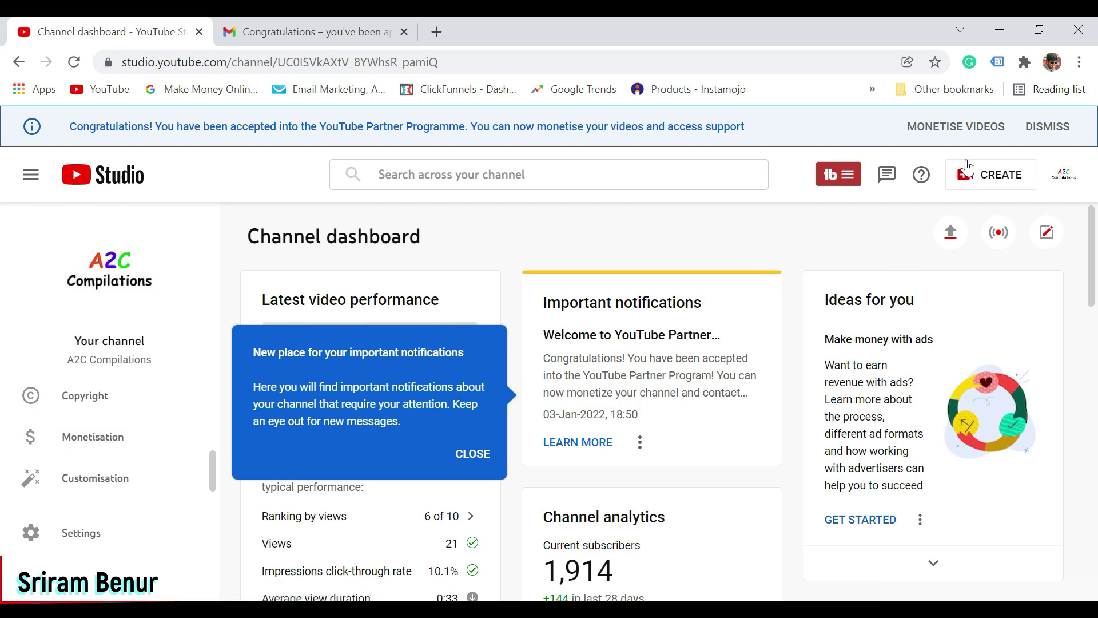
{"action": "left_click", "coordinate": [960, 129]}
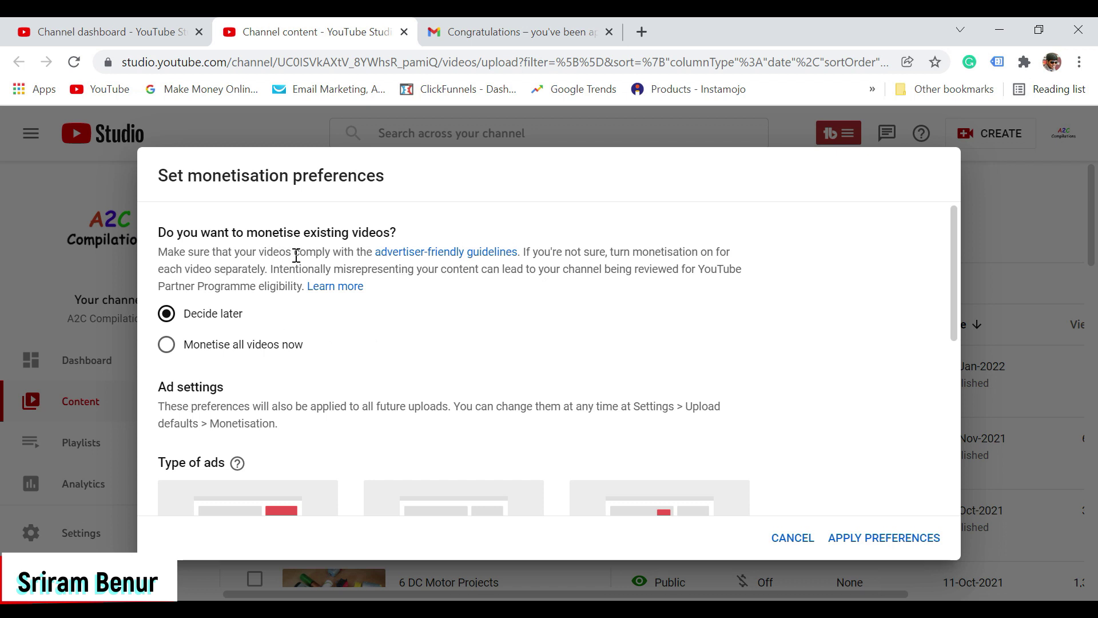
{"action": "left_click", "coordinate": [167, 346]}
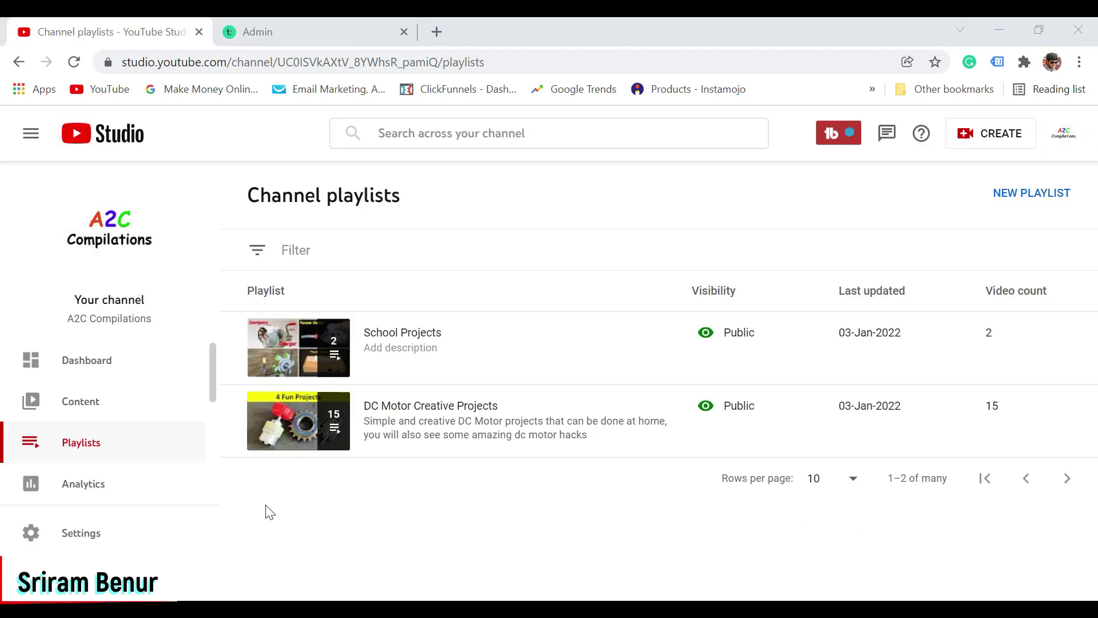
Open the channel's video list and examine the monetisation status of the videos
{"action": "left_click", "coordinate": [89, 405]}
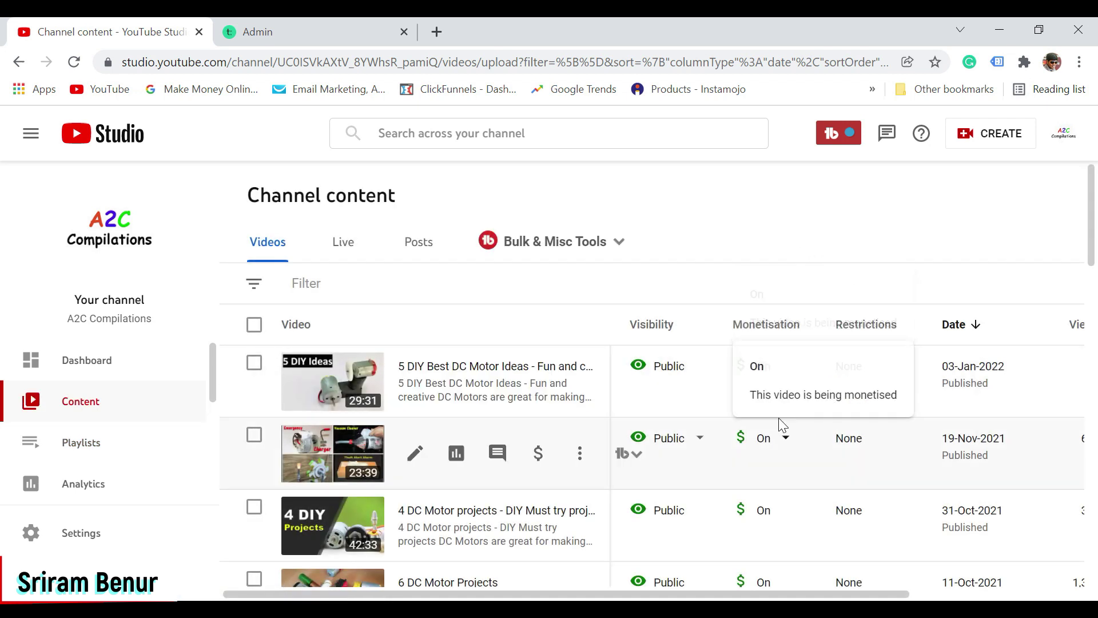
{"action": "left_click_drag", "start_coordinate": [1092, 274], "coordinate": [1090, 544]}
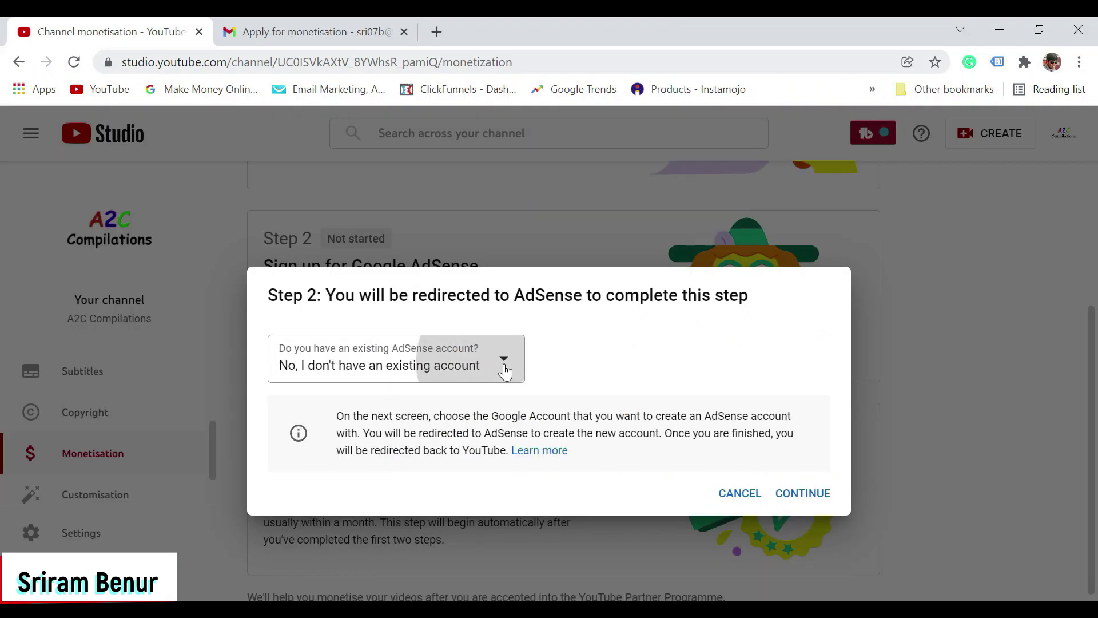
In the Step 2 AdSense dialog, answer "Yes, I have an existing account" and continue to AdSense
{"action": "left_click", "coordinate": [503, 366]}
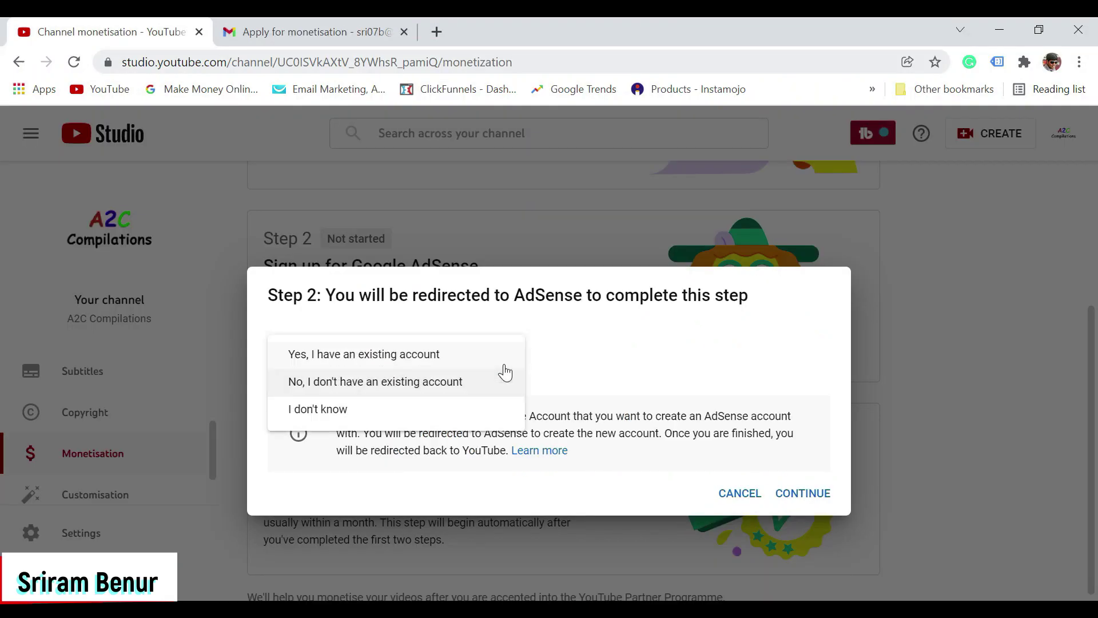
{"action": "left_click", "coordinate": [420, 357]}
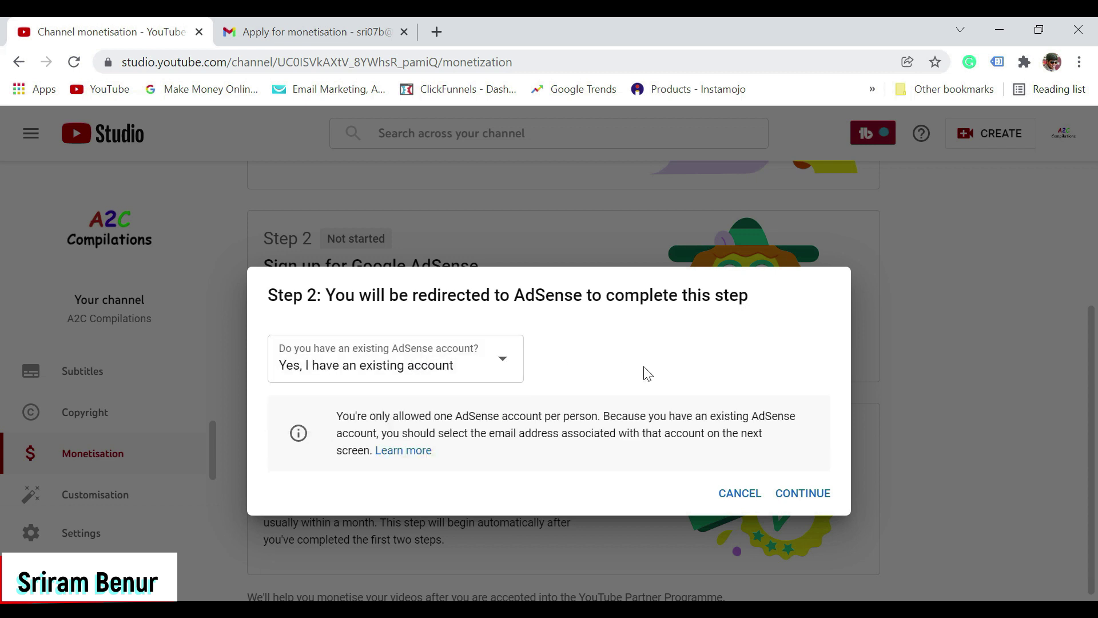
{"action": "left_click", "coordinate": [803, 495]}
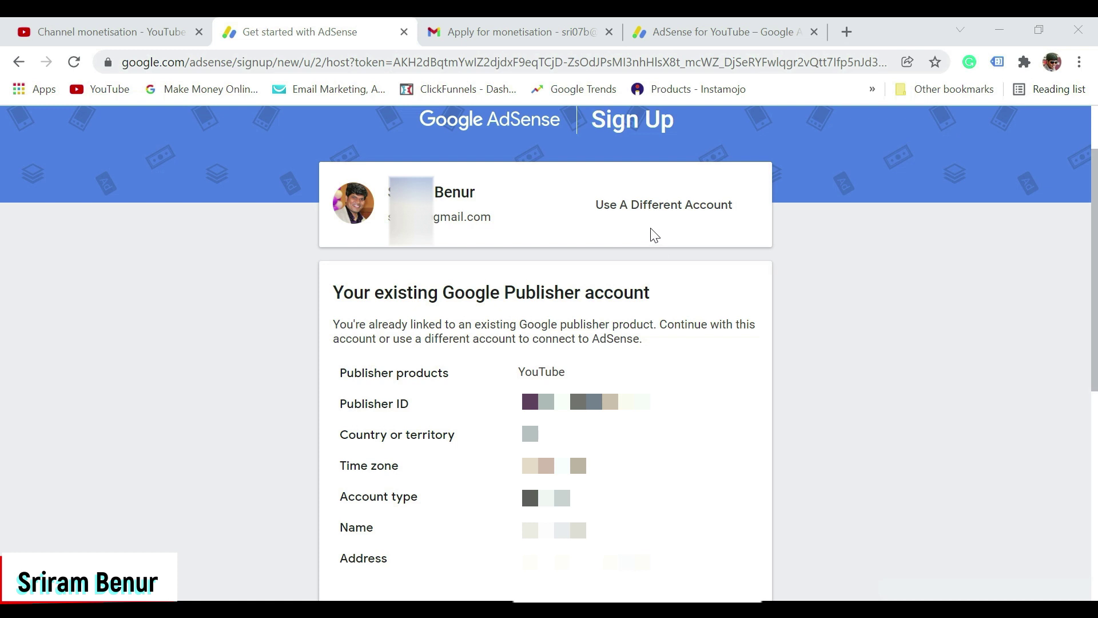
Review the existing Google Publisher account details, accept its association with the channel, and check the channel monetisation steps
{"action": "left_click_drag", "start_coordinate": [340, 289], "coordinate": [651, 292]}
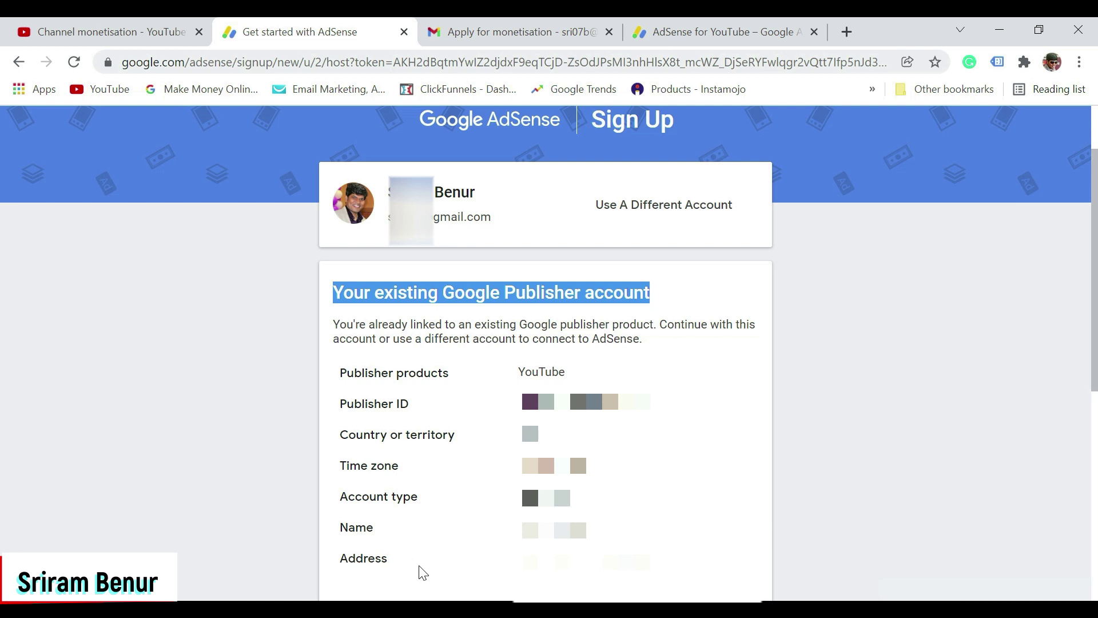
{"action": "scroll", "coordinate": [1005, 517], "scroll_direction": "down", "scroll_amount": 7}
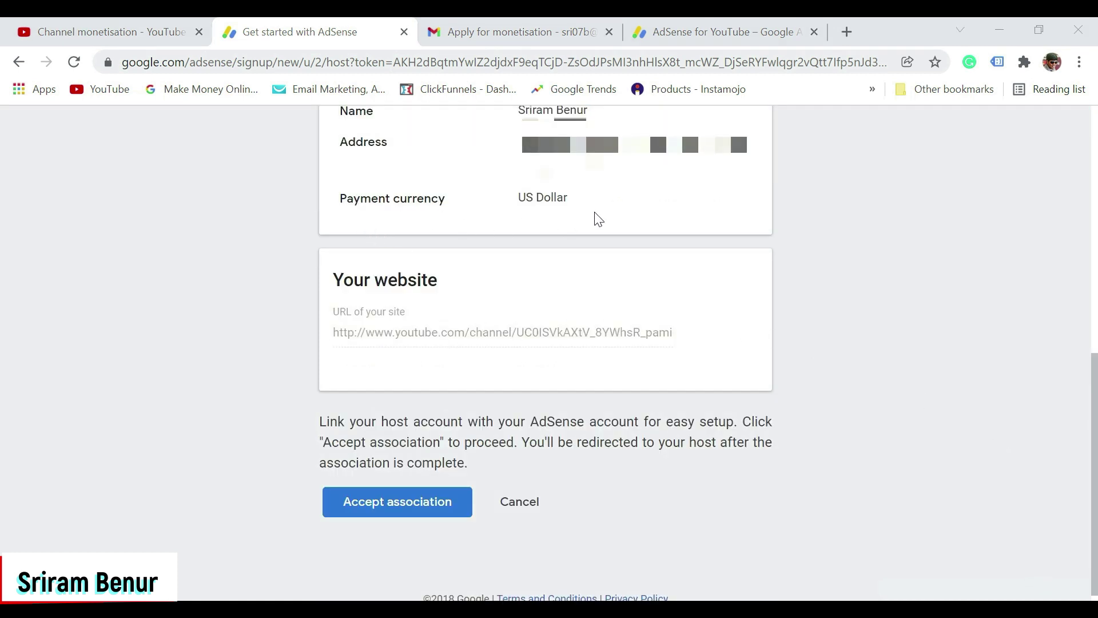
{"action": "left_click", "coordinate": [408, 506]}
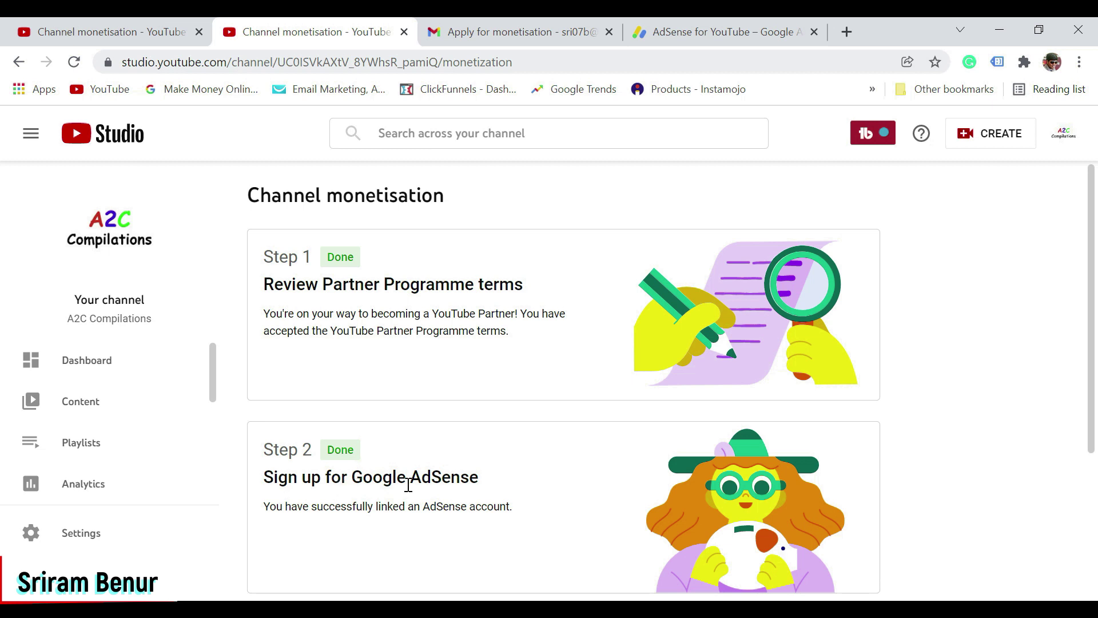
{"action": "left_click_drag", "start_coordinate": [1091, 351], "coordinate": [1092, 392]}
{"action": "scroll", "coordinate": [1092, 392], "scroll_direction": "down", "scroll_amount": 3}
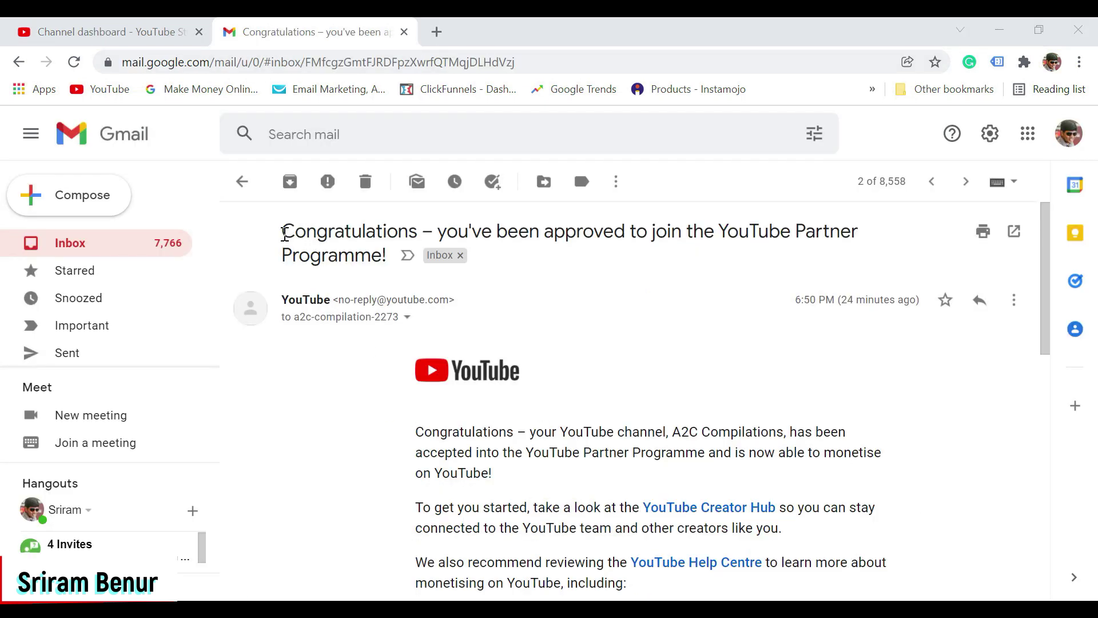
Read the subject of the Partner Programme decision email and return to the YouTube Studio channel dashboard
{"action": "left_click_drag", "start_coordinate": [284, 232], "coordinate": [399, 284]}
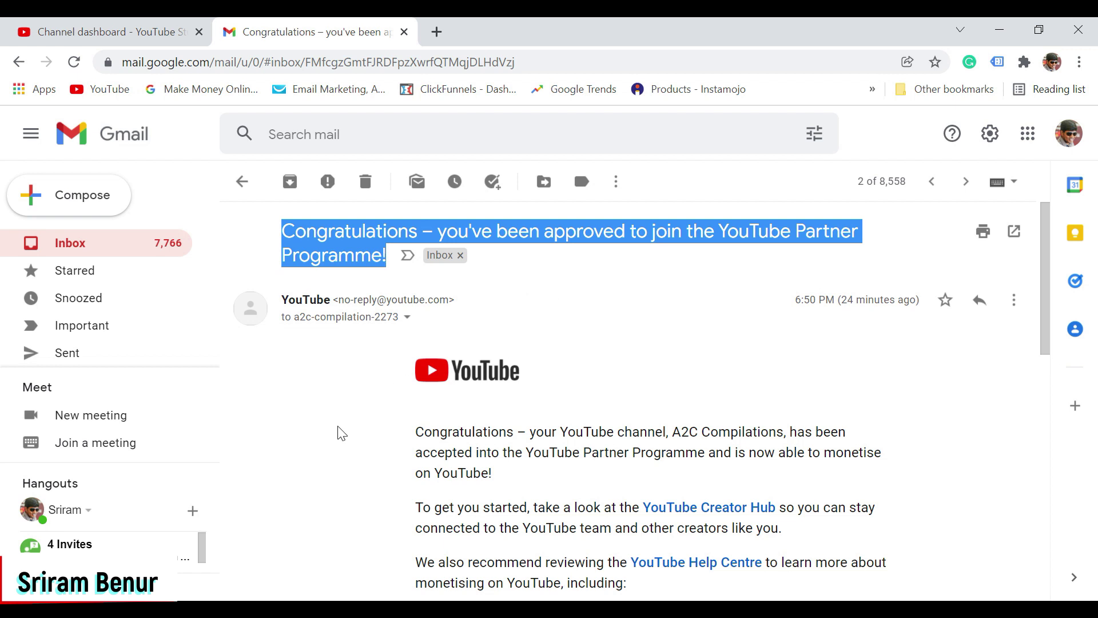
{"action": "left_click", "coordinate": [135, 40]}
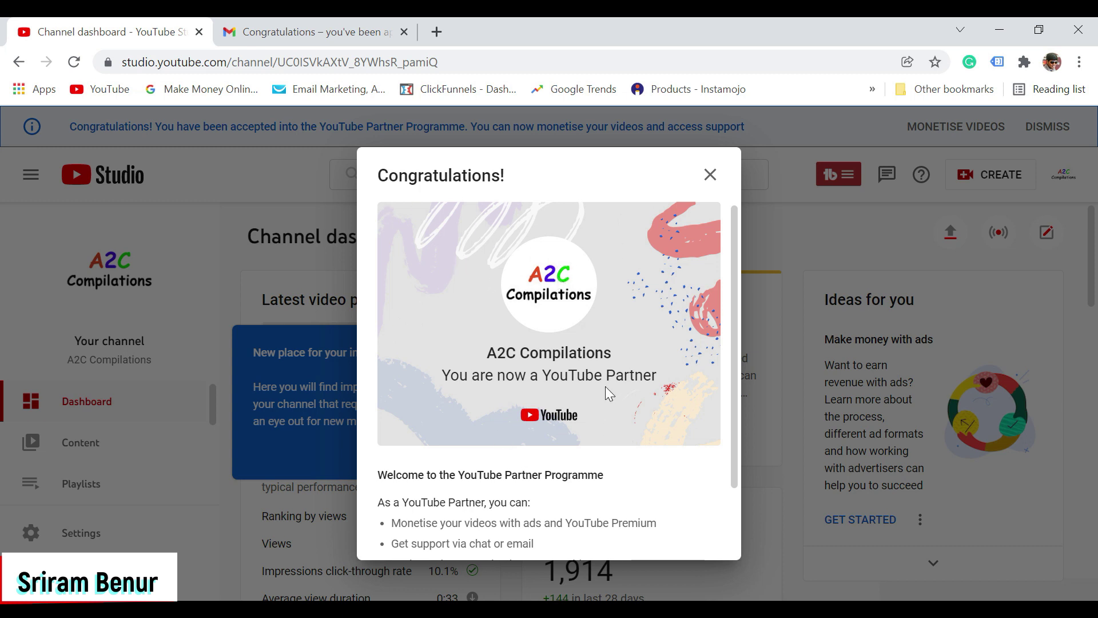
Dismiss the Partner Programme welcome message after reading it, and set the monetisation preferences to monetise all videos now
{"action": "left_click_drag", "start_coordinate": [733, 308], "coordinate": [745, 394]}
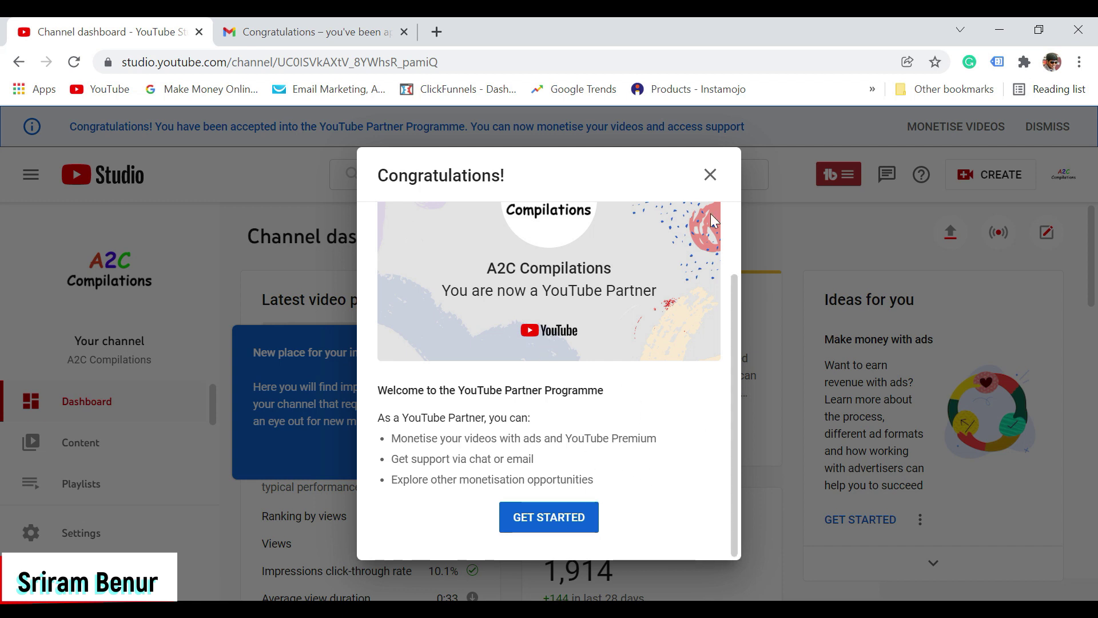
{"action": "left_click", "coordinate": [710, 175]}
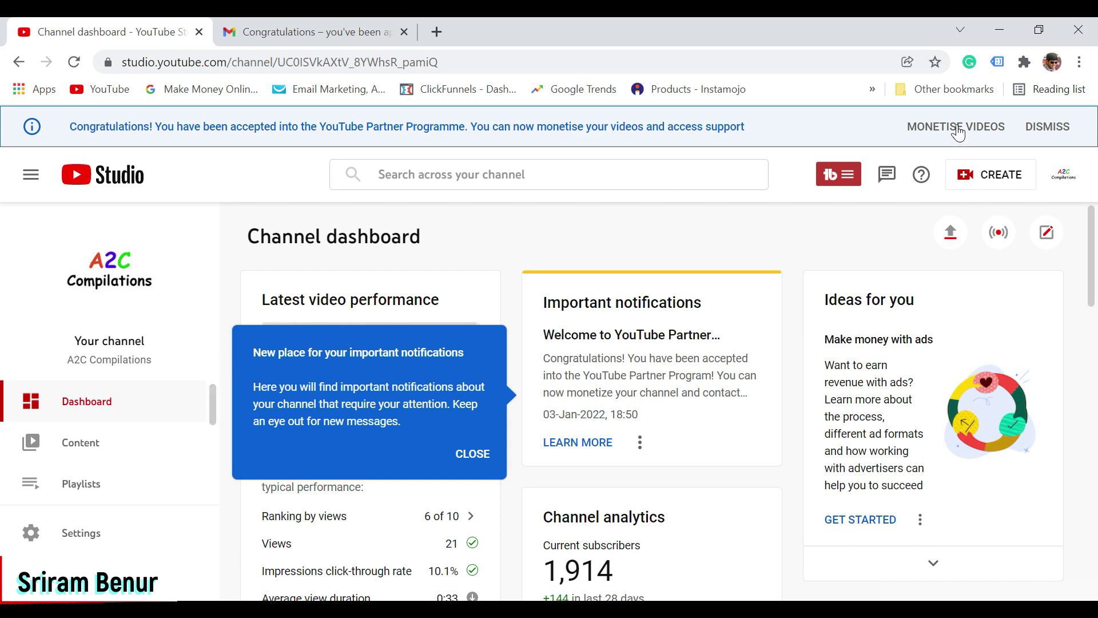
{"action": "scroll", "coordinate": [216, 409], "scroll_direction": "down", "scroll_amount": 4}
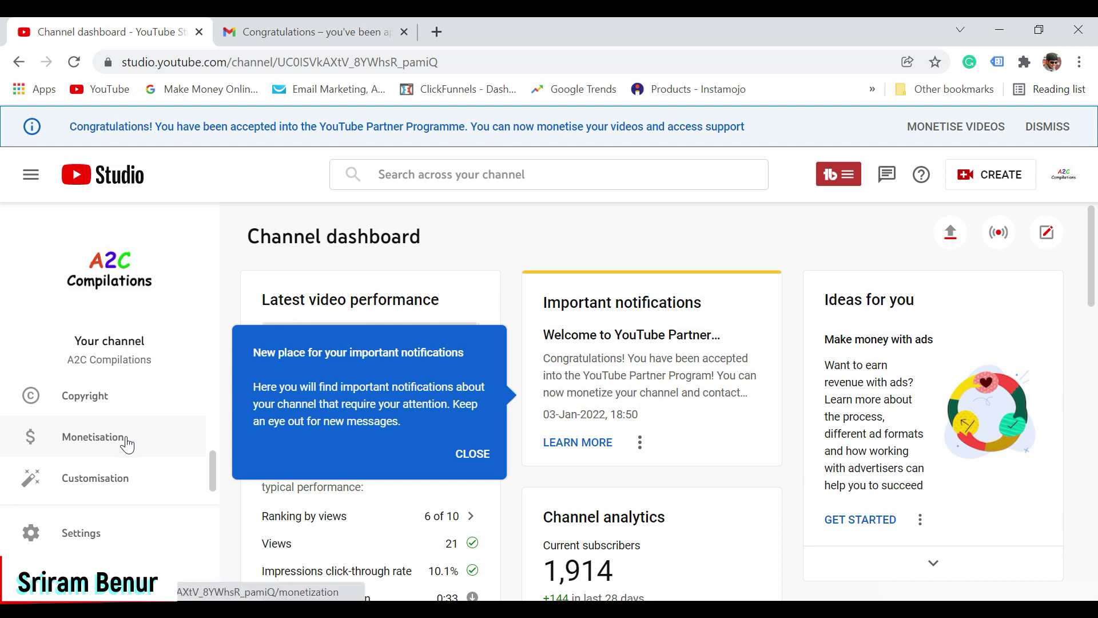
{"action": "left_click", "coordinate": [961, 128]}
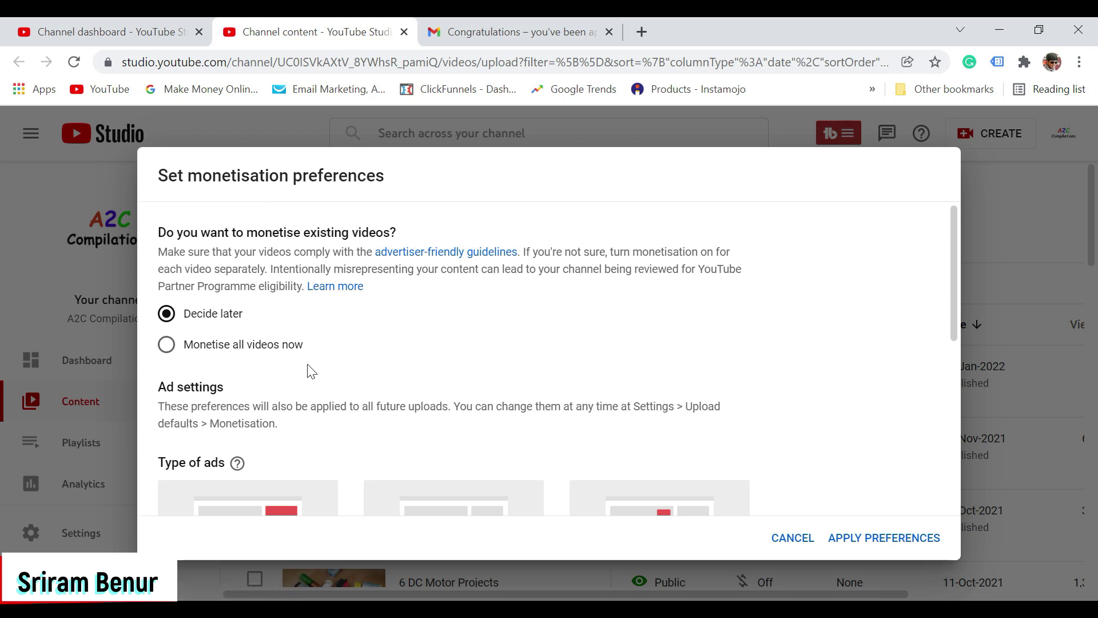
{"action": "left_click", "coordinate": [167, 347]}
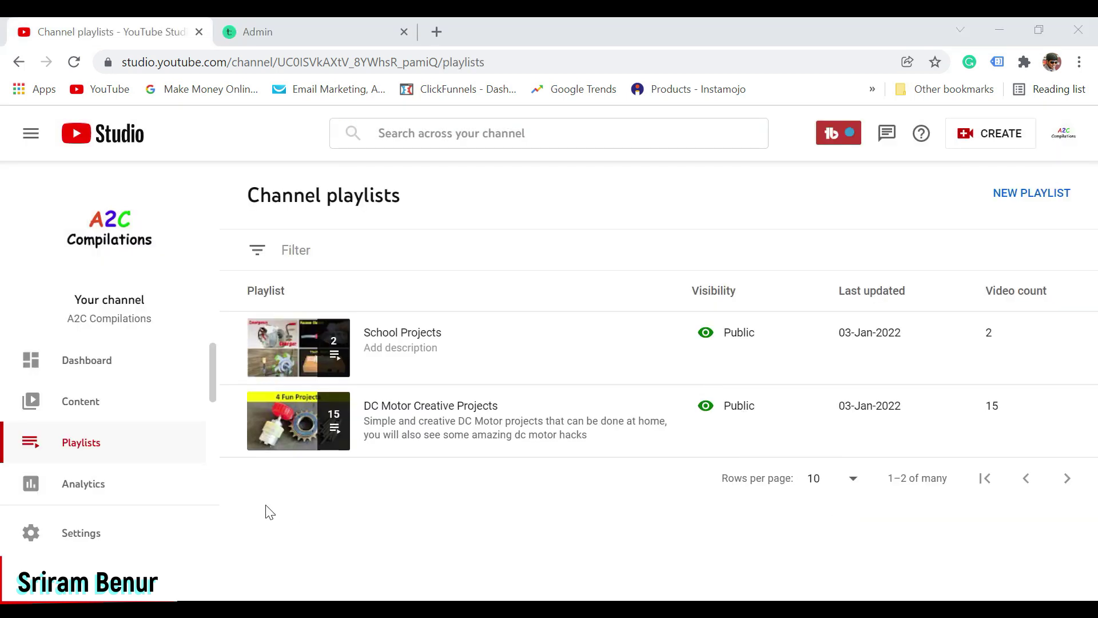
Open the channel content and check the monetisation status of each video down the list
{"action": "left_click", "coordinate": [89, 406]}
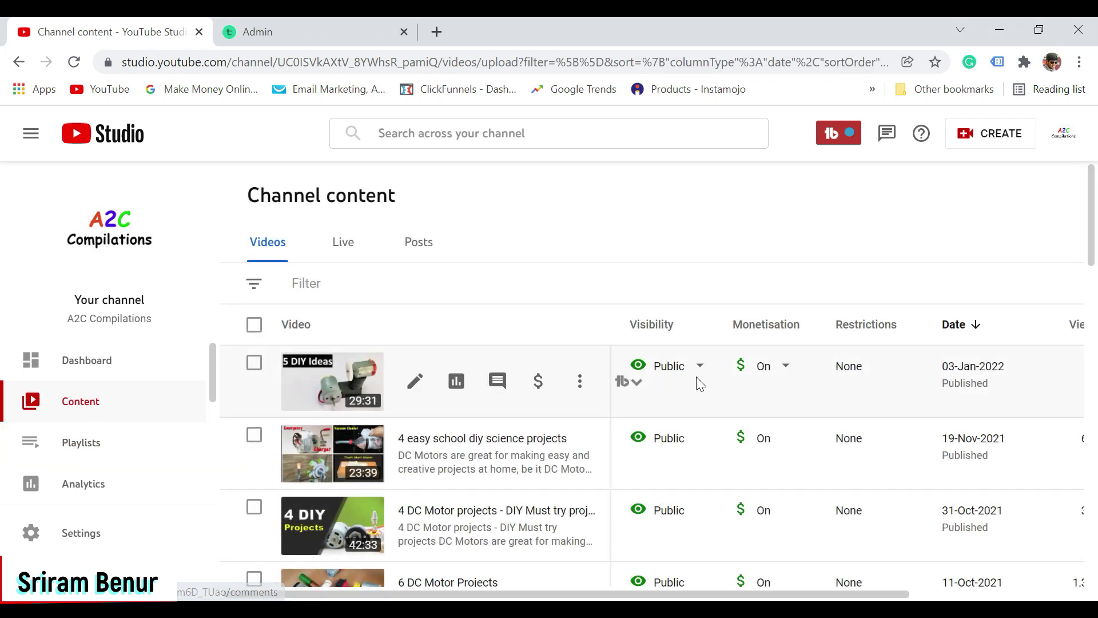
{"action": "mouse_move", "coordinate": [770, 366]}
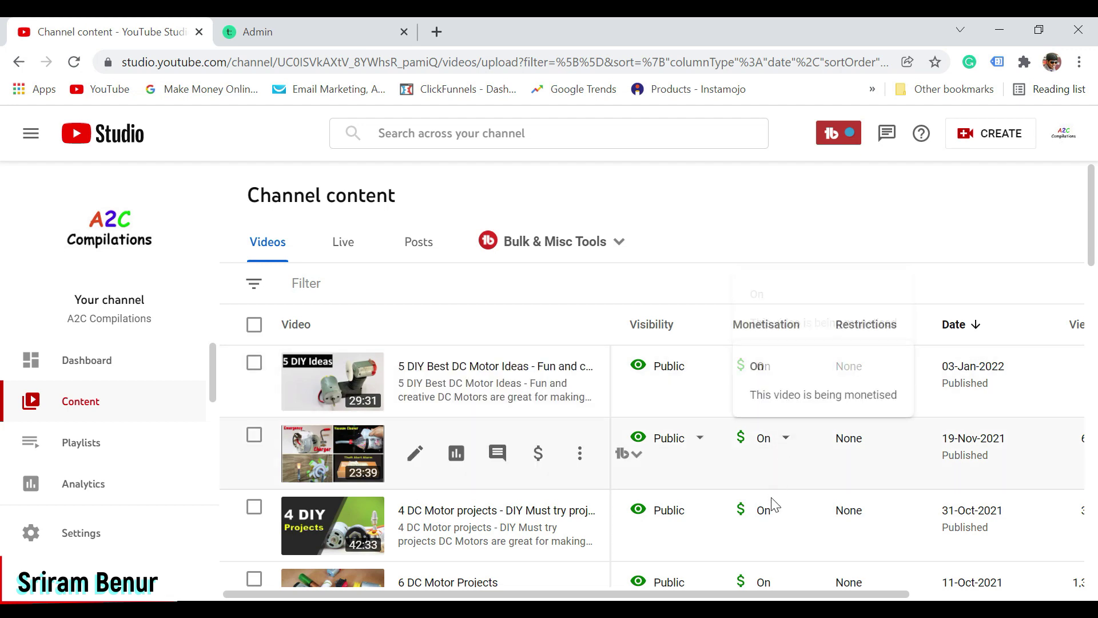
{"action": "scroll", "coordinate": [1096, 309], "scroll_direction": "down", "scroll_amount": 3}
{"action": "left_click_drag", "start_coordinate": [1096, 308], "coordinate": [1087, 551]}
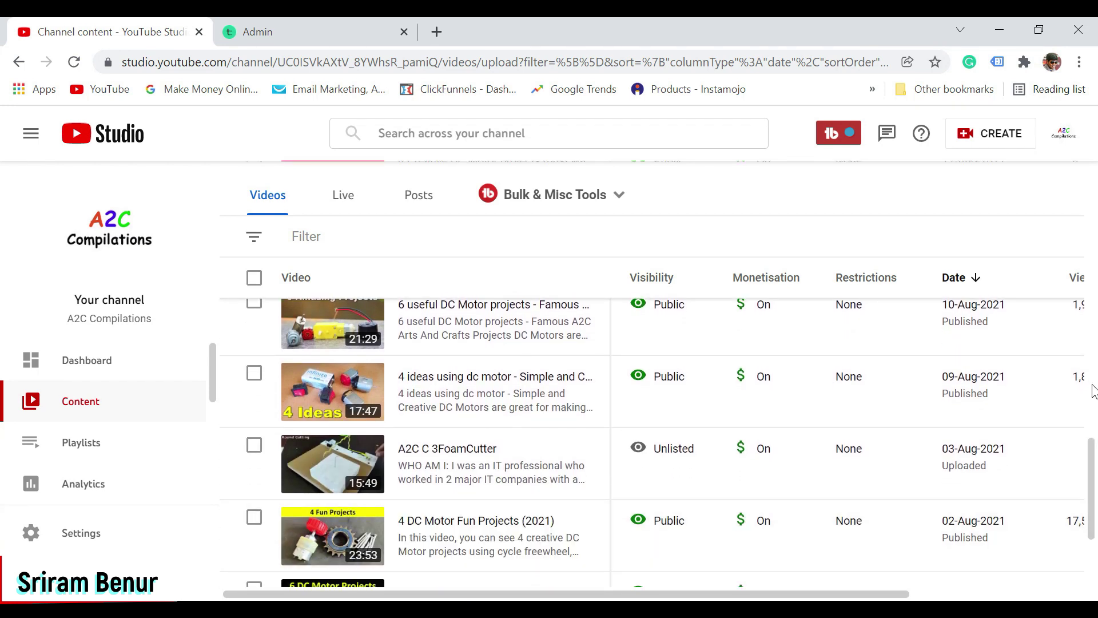